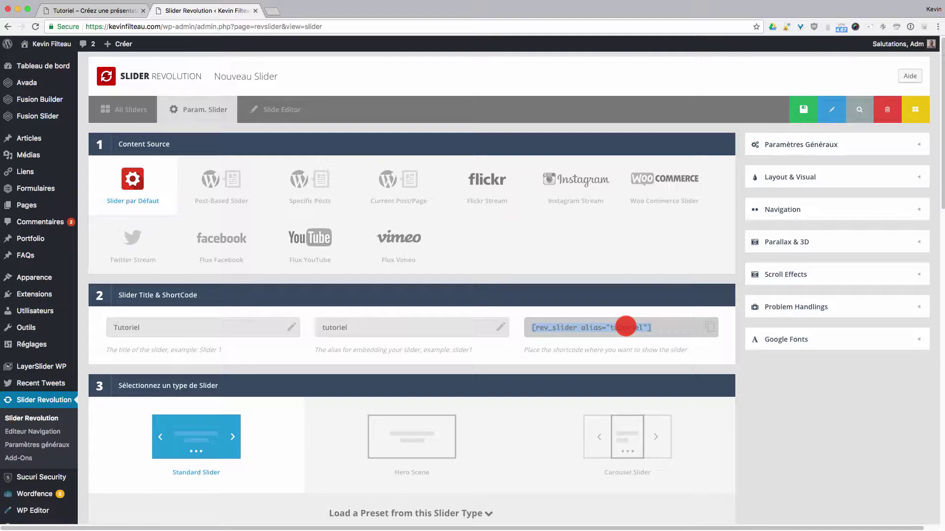
# Highlight the Tutoriel slider's shortcode and review its slider type and layout settings.
pyautogui.moveTo(626, 327); pyautogui.dragTo(654, 328)
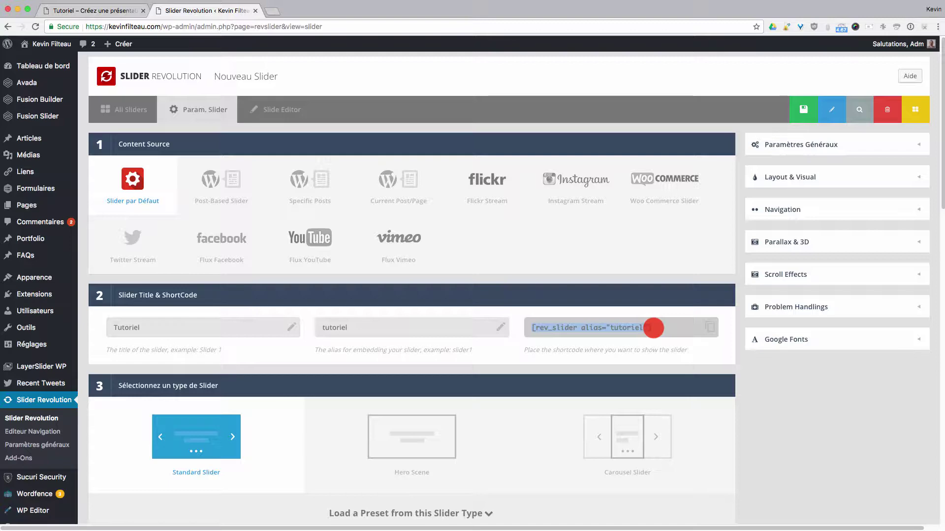
pyautogui.scroll(-4, 592, 392)
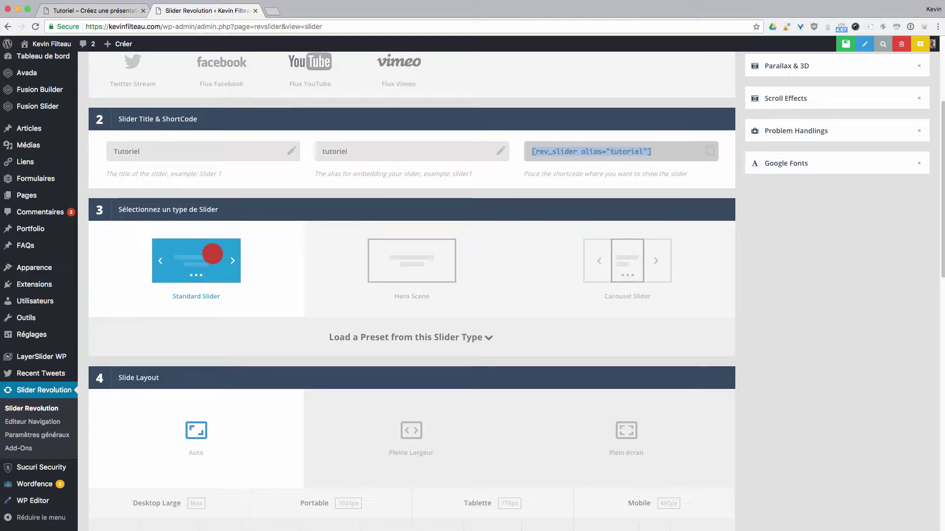
pyautogui.scroll(-15, 213, 253)
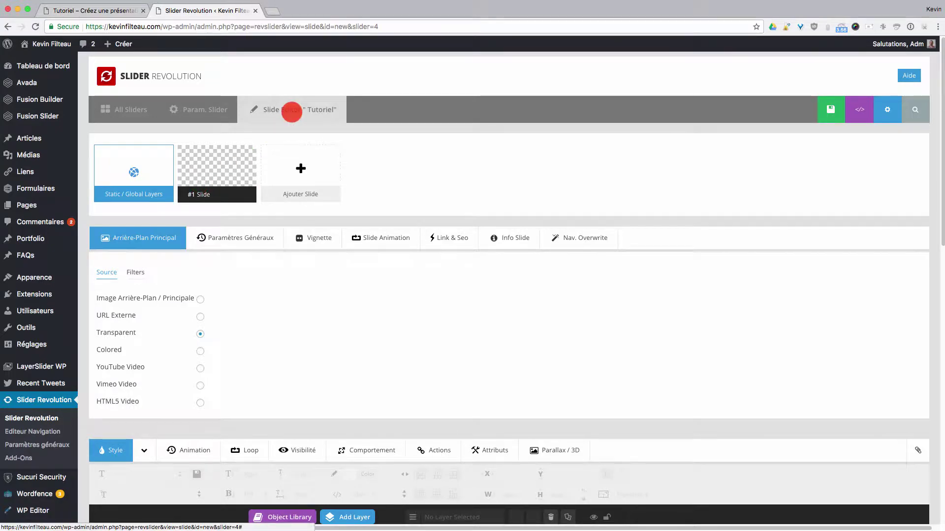
# Set the slide's main background to slide-1.jpg from the media library, with the image title set to Mer.
pyautogui.scroll(-3, 367, 290)
pyautogui.scroll(-5, 360, 307)
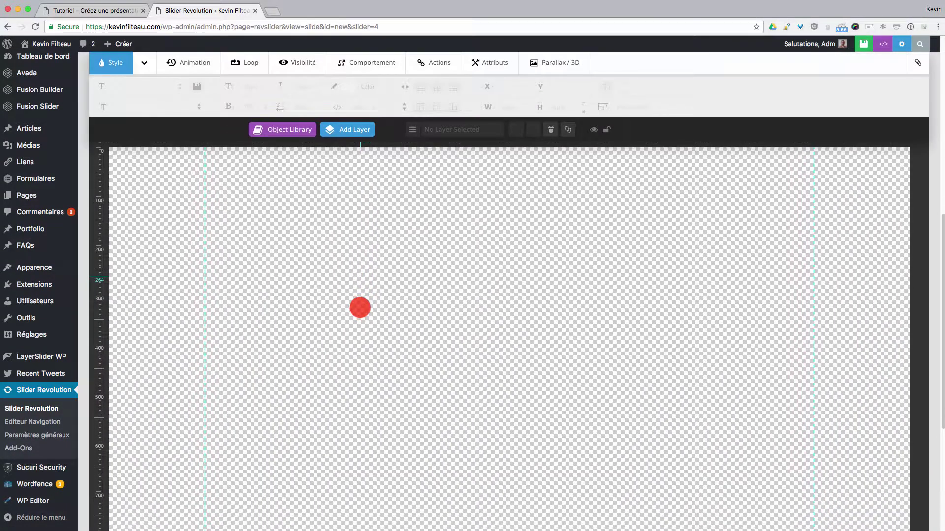
pyautogui.scroll(8, 345, 305)
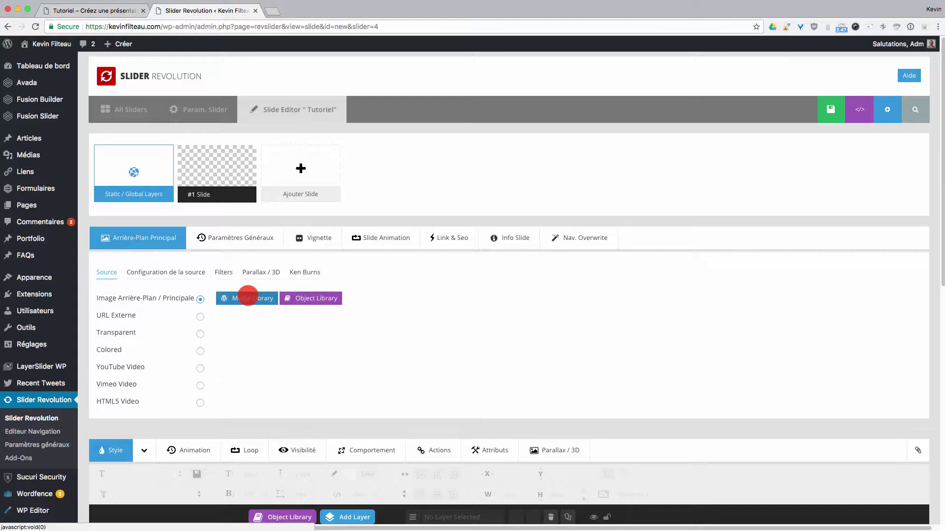
pyautogui.click(247, 297)
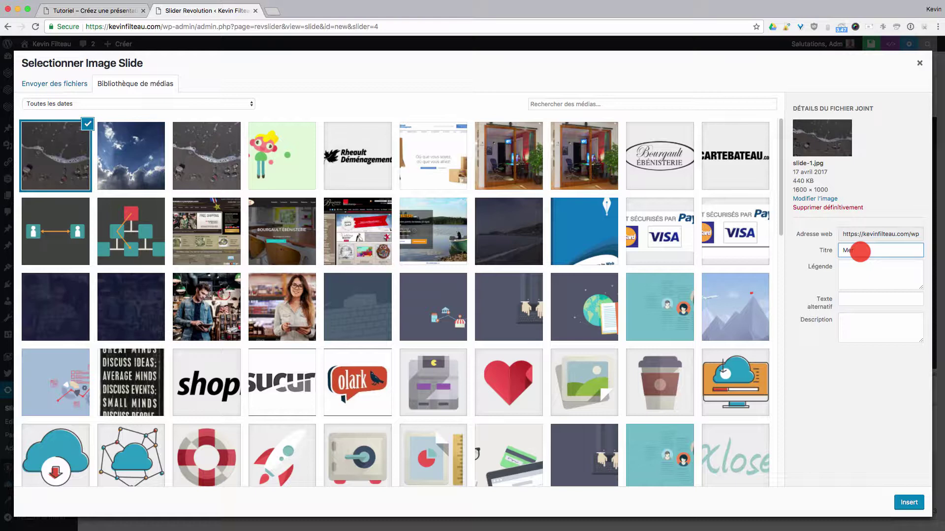
pyautogui.doubleClick(847, 250)
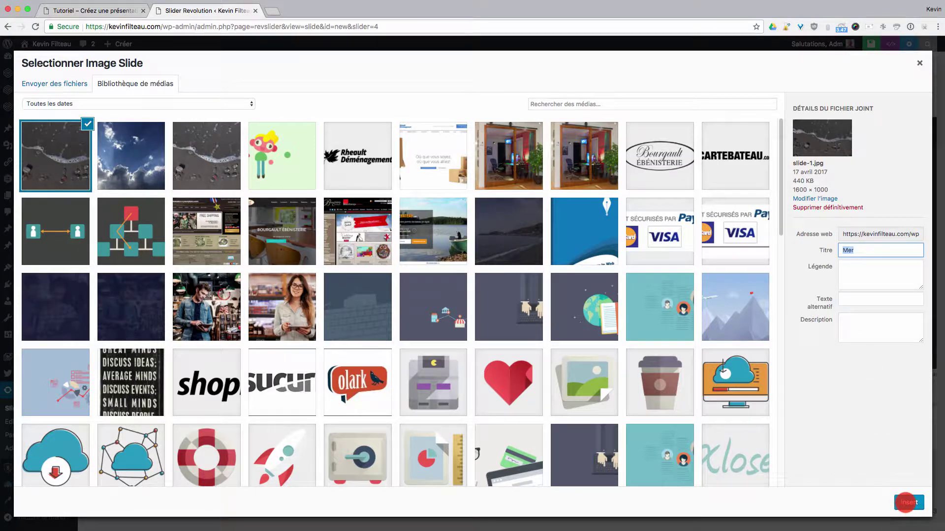
pyautogui.click(906, 502)
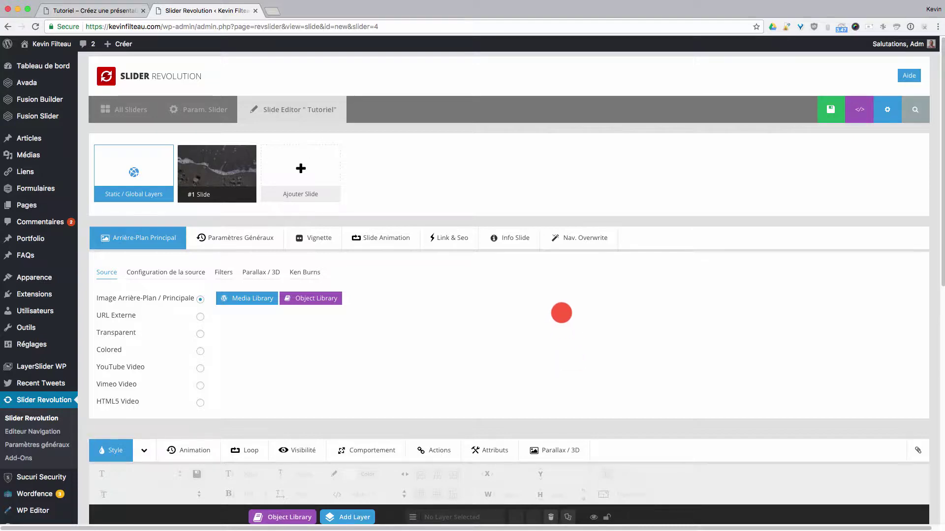
# Save the slide with its new background image.
pyautogui.scroll(-5, 551, 328)
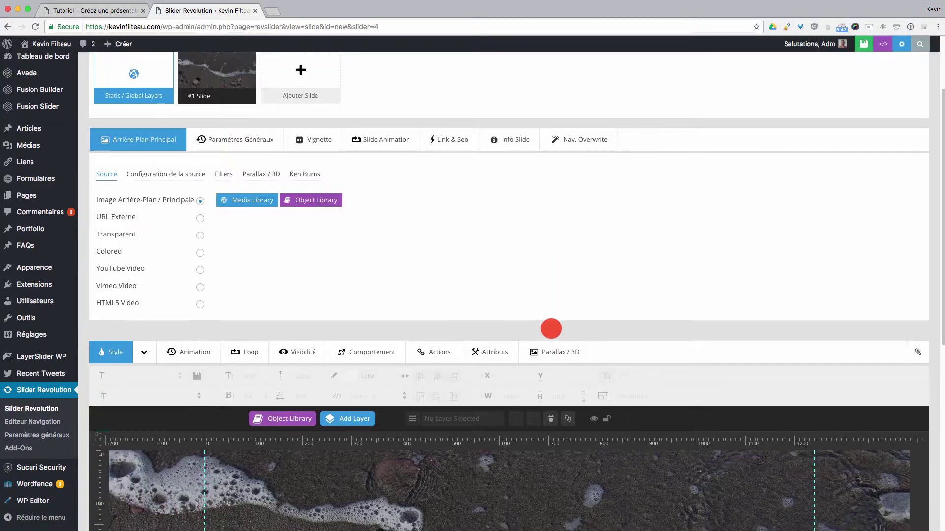
pyautogui.scroll(-3, 551, 329)
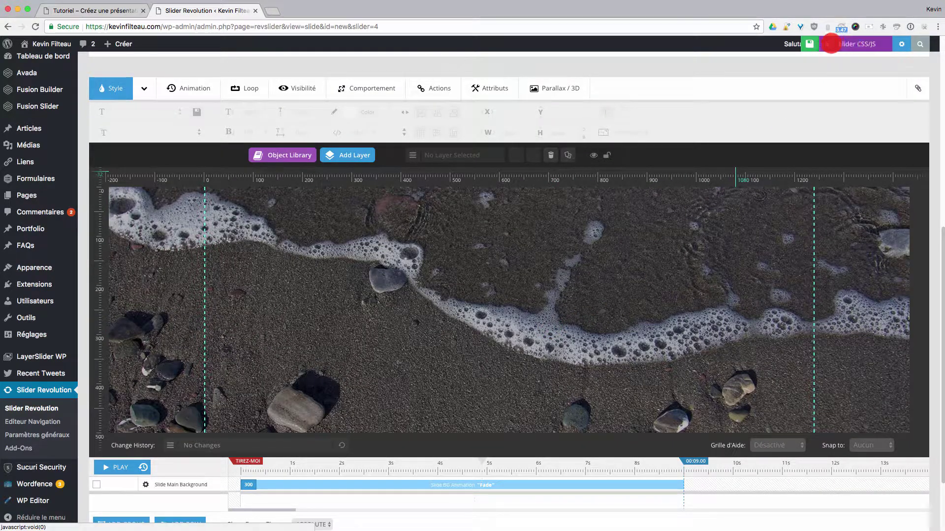
pyautogui.click(818, 44)
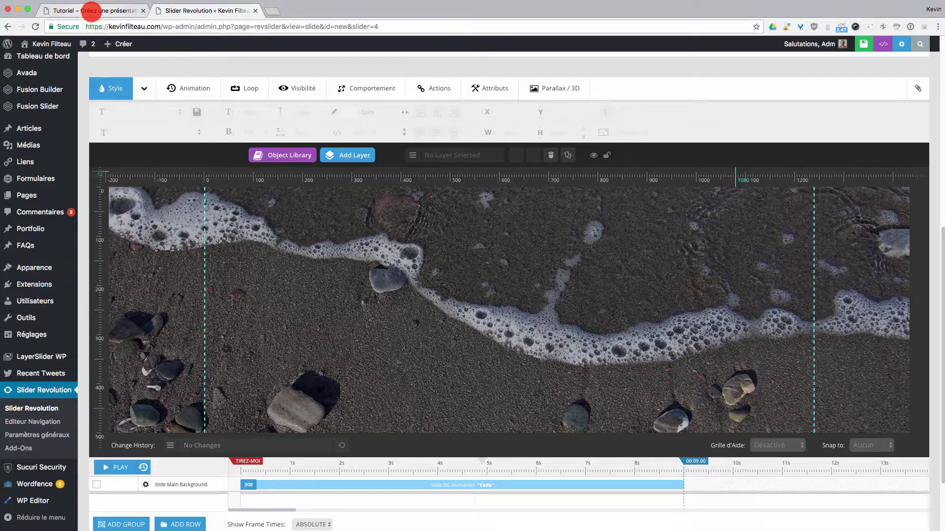
# Check the slider area on the published tutorial page and open that page for editing.
pyautogui.click(91, 10)
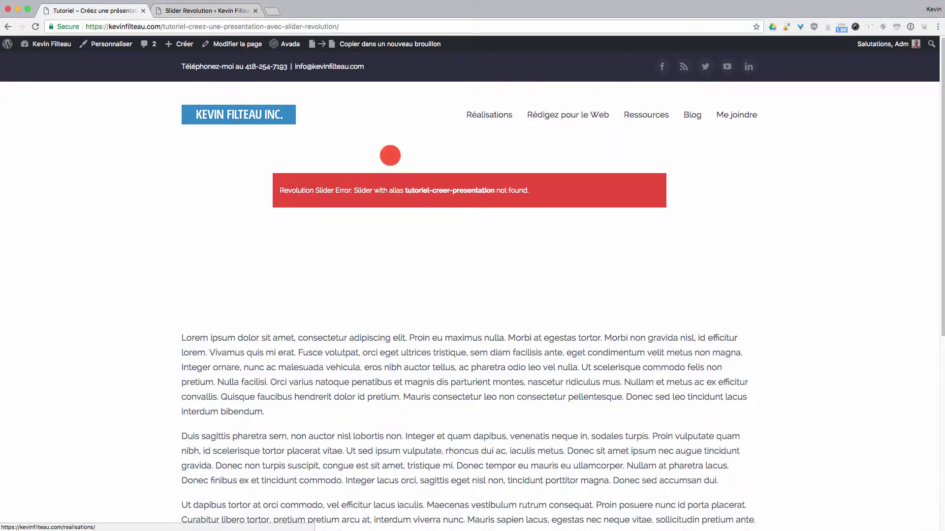
pyautogui.moveTo(373, 191); pyautogui.dragTo(518, 196)
pyautogui.click(526, 196)
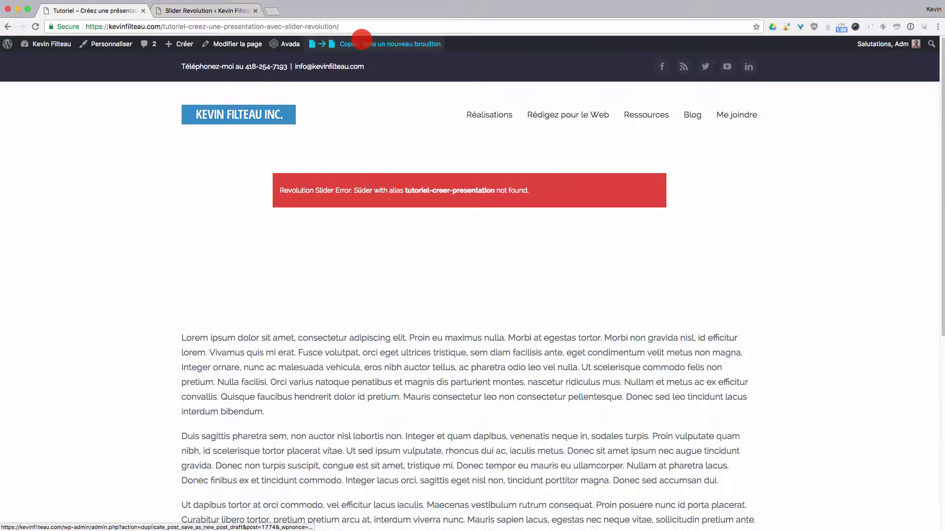
pyautogui.click(218, 44)
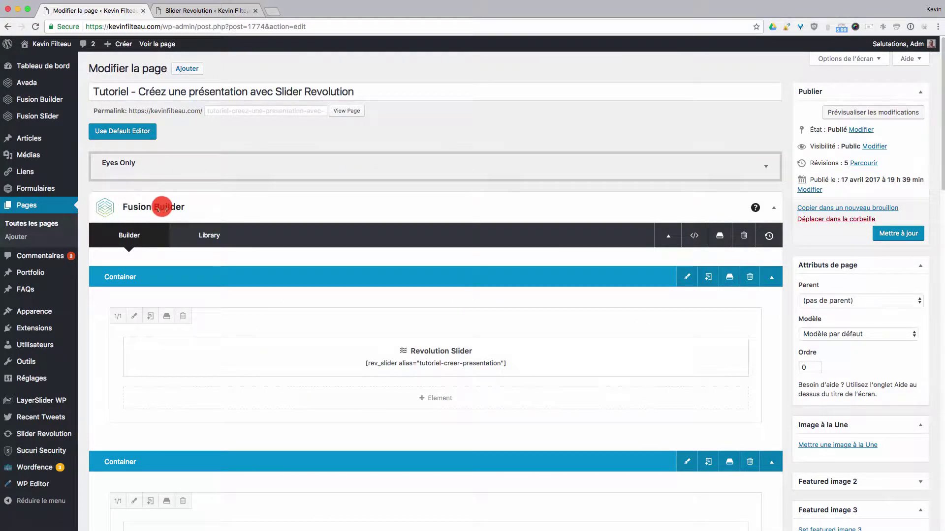
# Assign the Tutoriel slider to the page's Revolution Slider element and save the element.
pyautogui.scroll(-3, 550, 411)
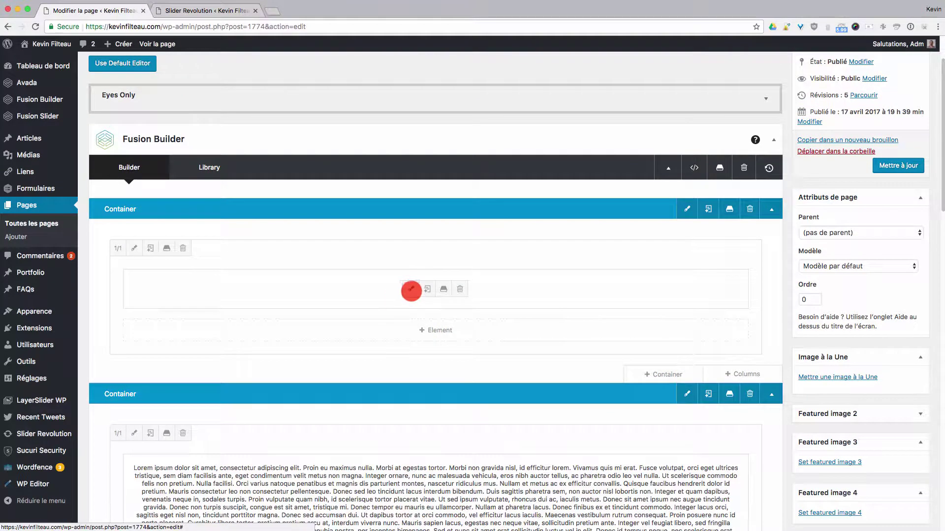
pyautogui.click(411, 289)
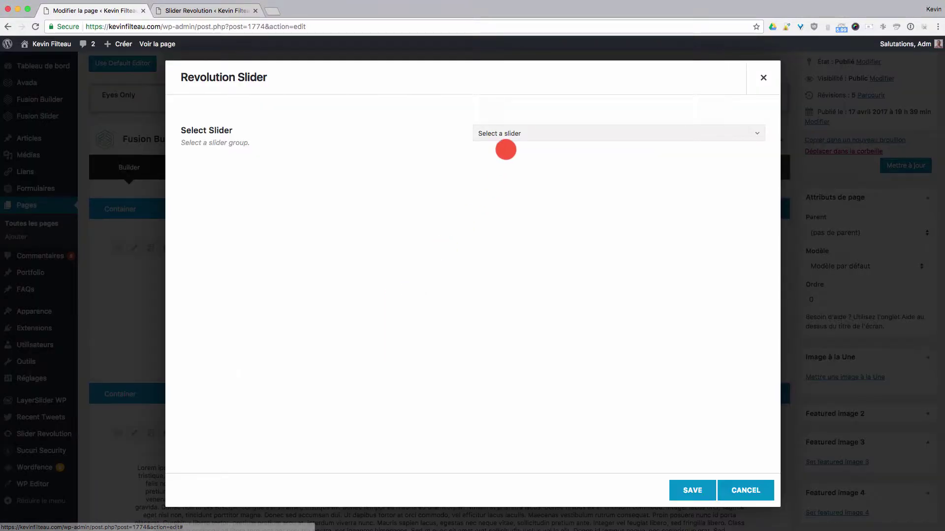
pyautogui.click(508, 132)
pyautogui.click(502, 166)
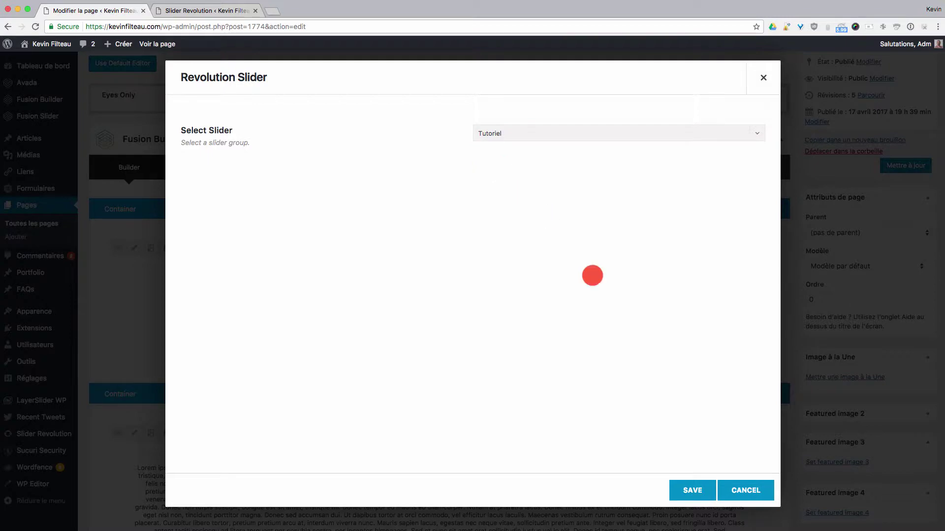
pyautogui.click(687, 490)
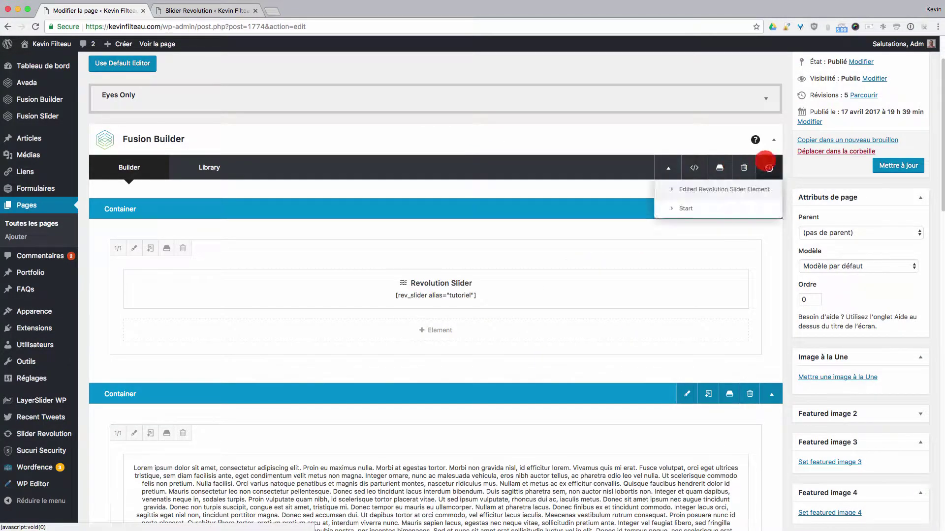
# Examine the rev_slider shortcode in the page's default editor, highlight it, and return to Fusion Builder.
pyautogui.scroll(2, 198, 232)
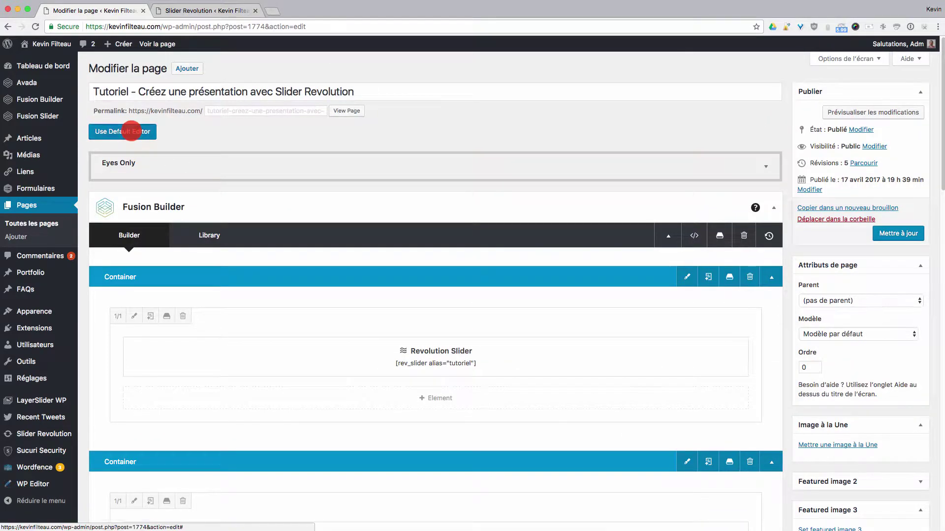
pyautogui.click(132, 130)
pyautogui.scroll(-3, 292, 355)
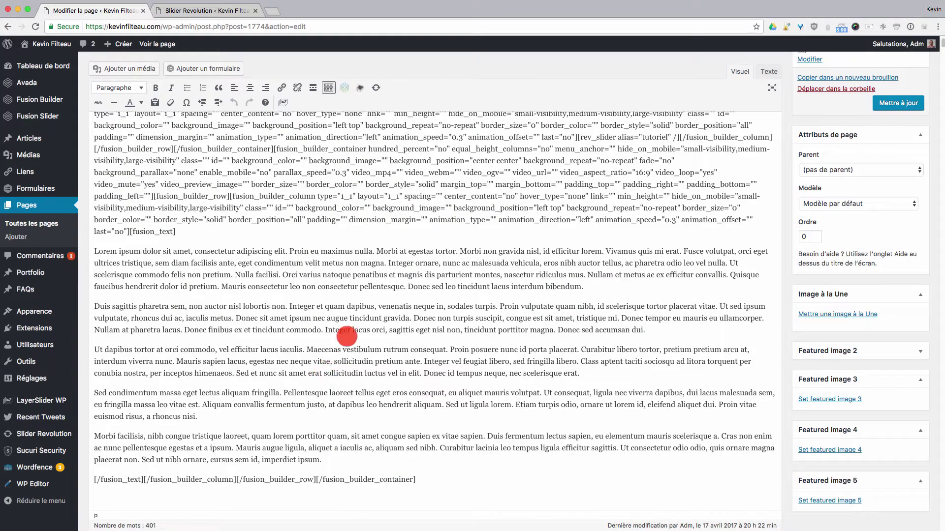
pyautogui.scroll(2, 412, 359)
pyautogui.scroll(1, 458, 357)
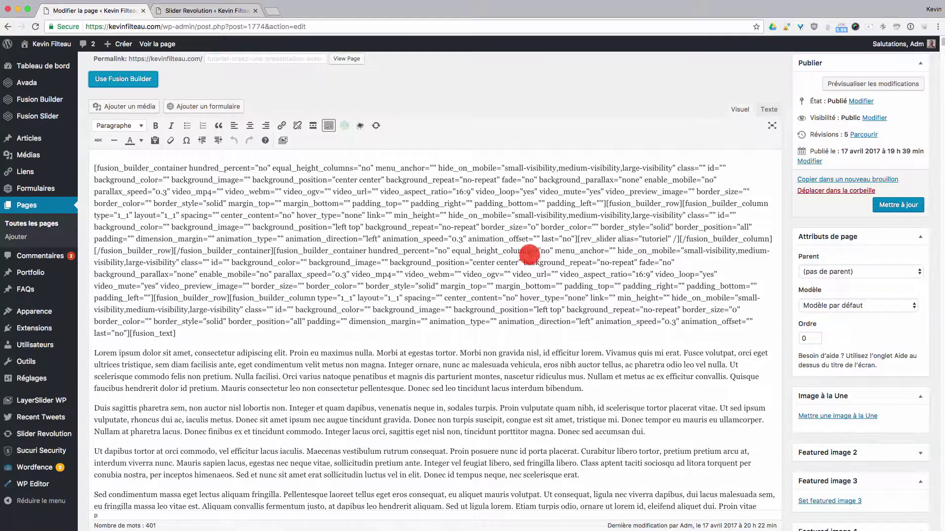
pyautogui.scroll(-1, 605, 326)
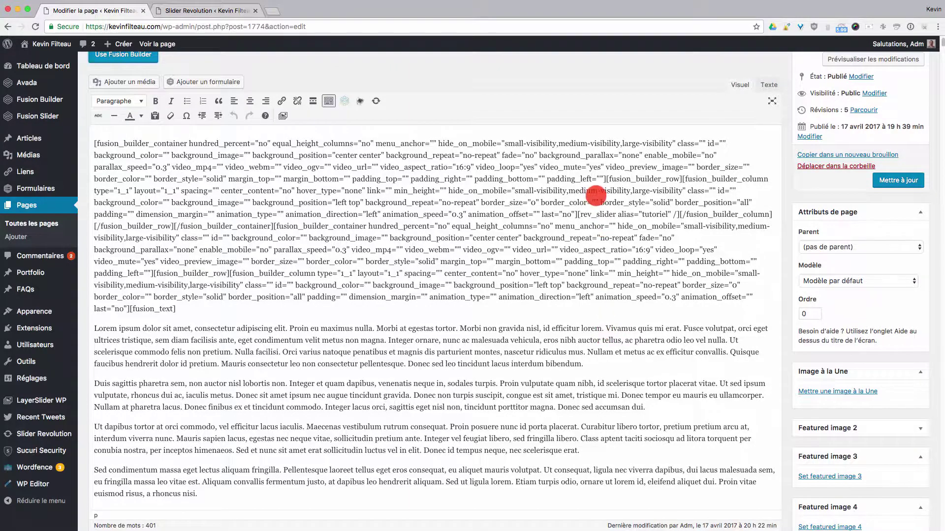
pyautogui.moveTo(576, 215); pyautogui.dragTo(679, 215)
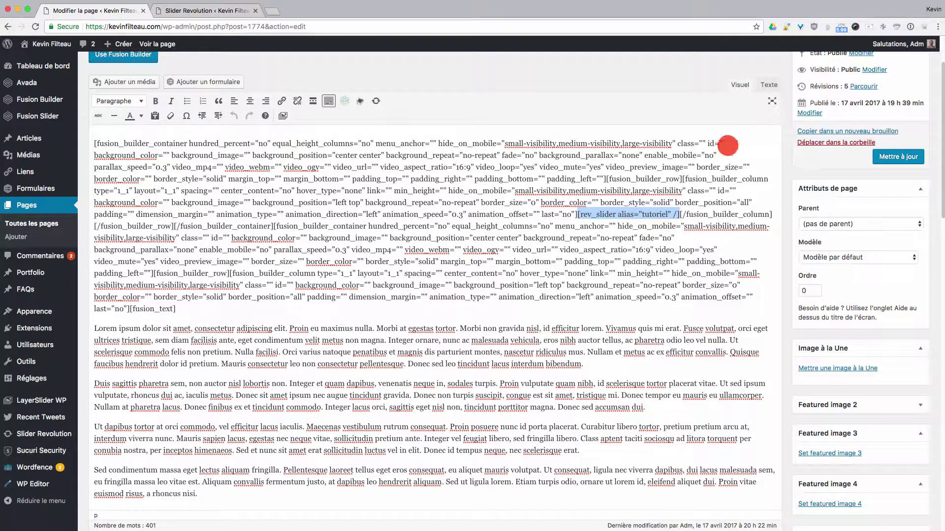
pyautogui.click(150, 59)
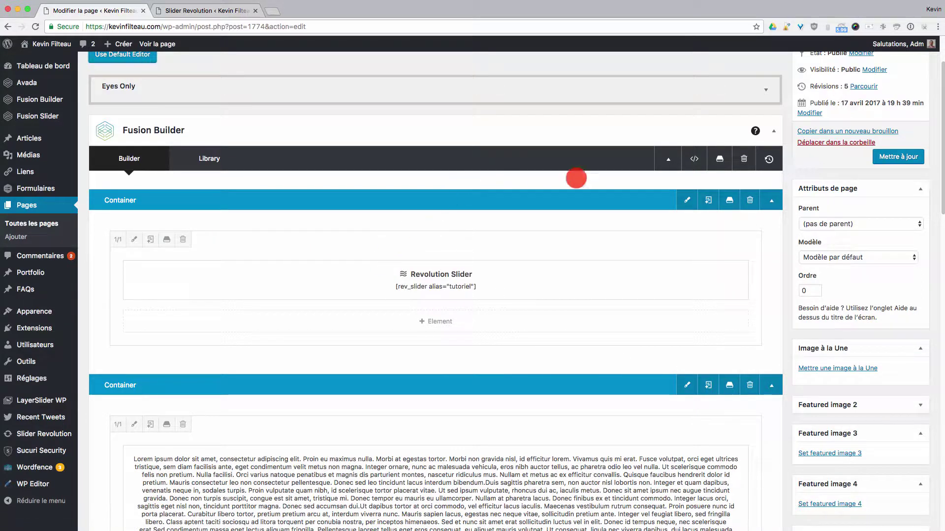
# Update the page and view the published version.
pyautogui.click(900, 158)
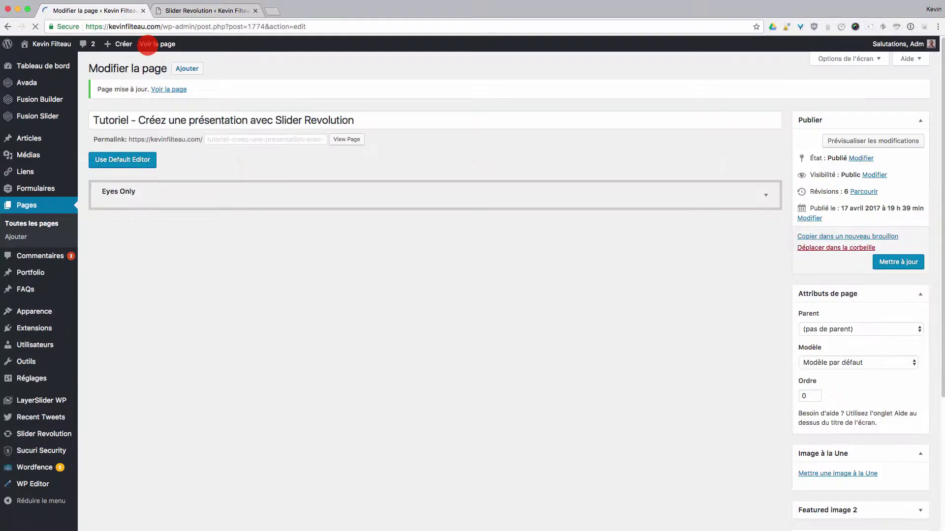
pyautogui.click(148, 44)
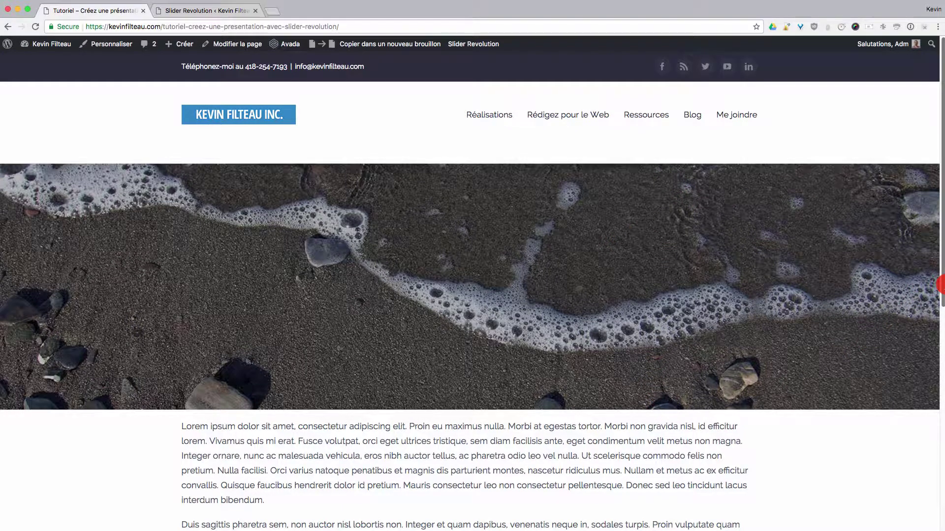
# Check the slider's responsive display by widening the page preview to 1860 px, and leave the responsive mode.
pyautogui.rightClick(421, 142)
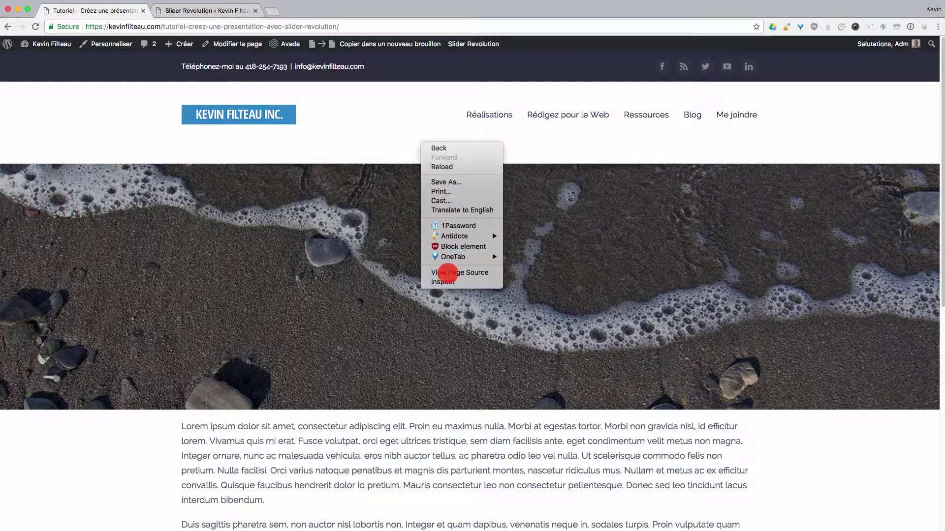
pyautogui.click(446, 282)
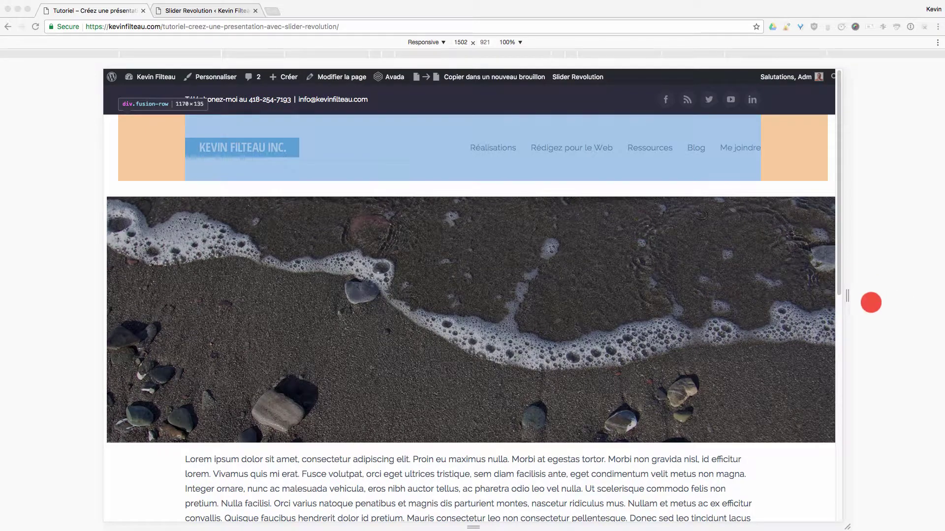
pyautogui.click(843, 296)
pyautogui.moveTo(838, 298); pyautogui.dragTo(929, 300)
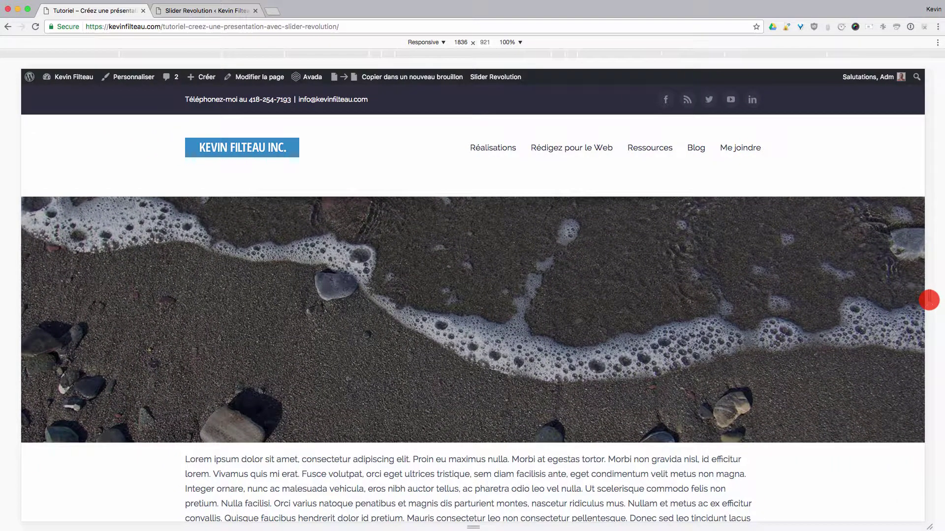
pyautogui.moveTo(929, 300); pyautogui.dragTo(934, 296)
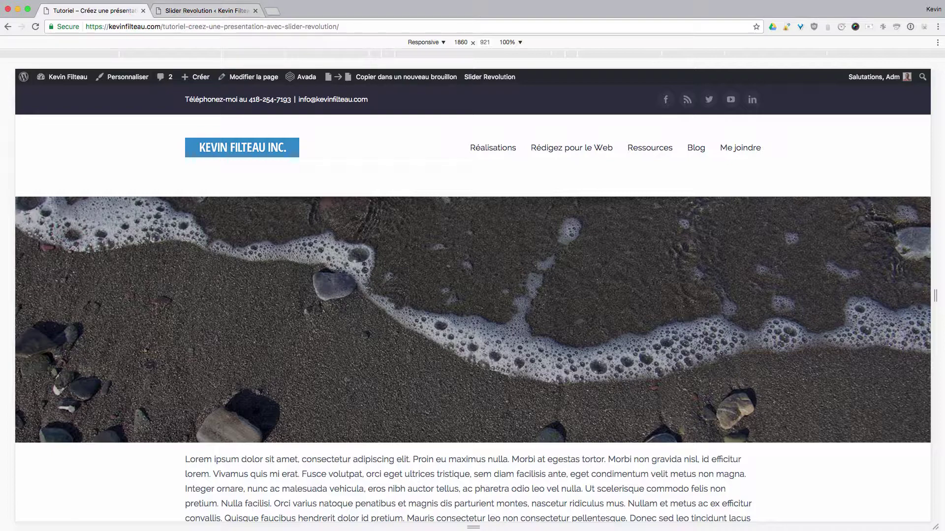
pyautogui.press('super+shift+m')
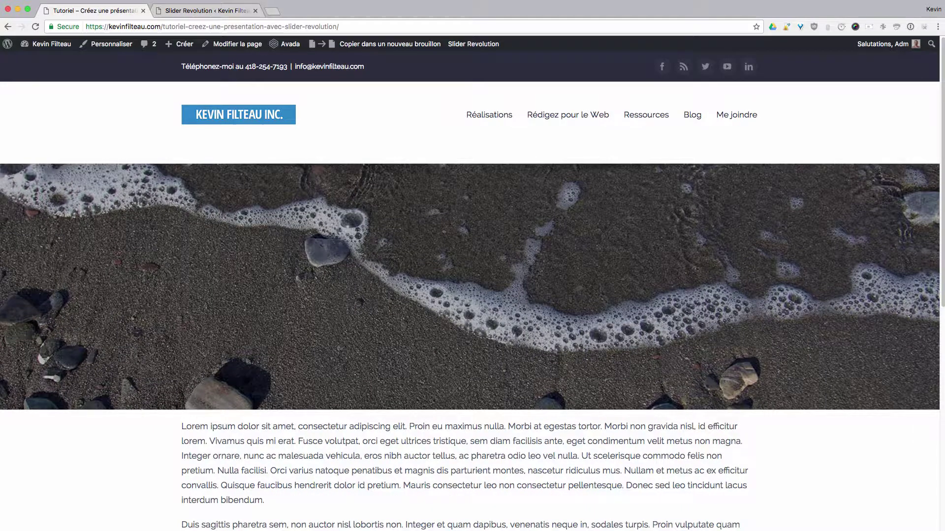
# Return to the slide editor and add a Text/Html layer to the slide.
pyautogui.click(181, 9)
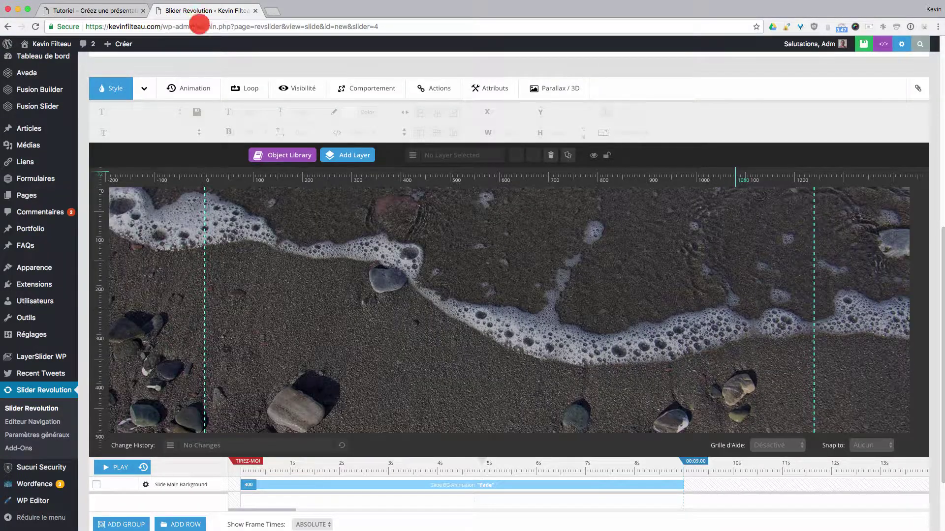
pyautogui.click(354, 155)
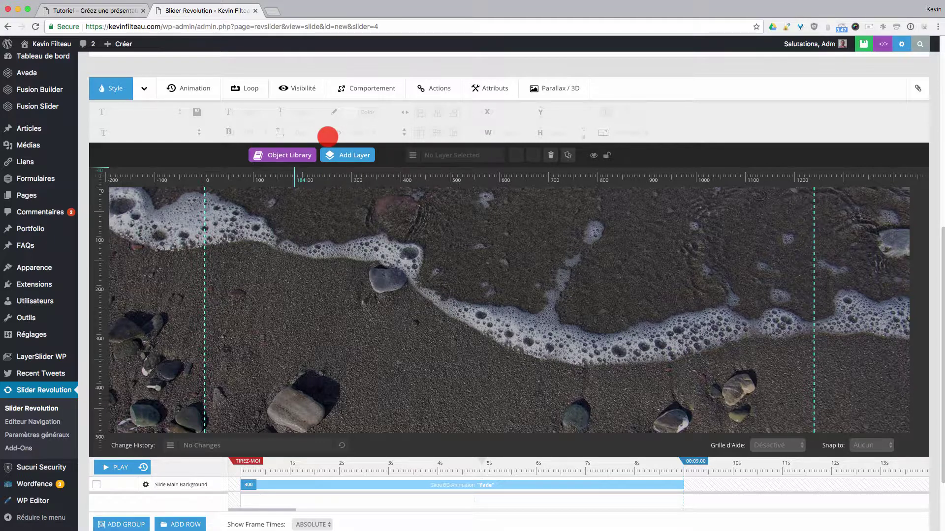
pyautogui.moveTo(333, 154)
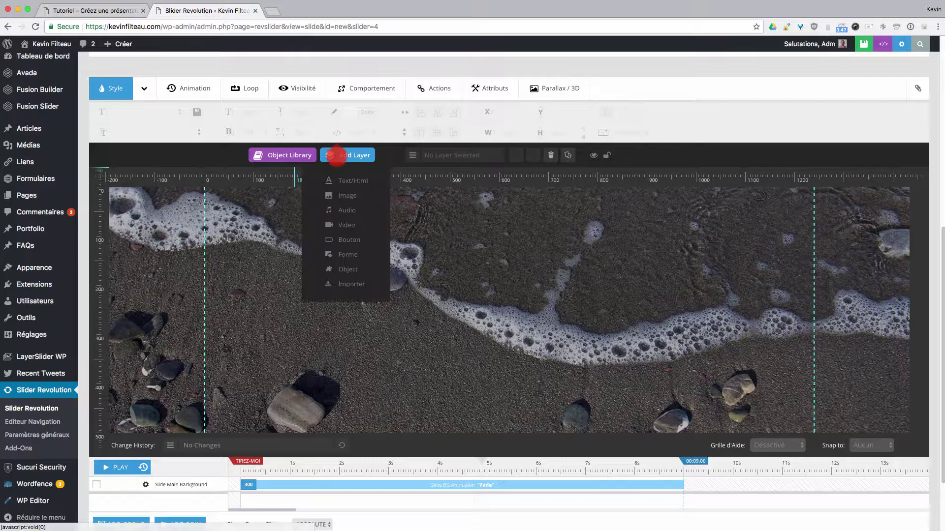
pyautogui.click(335, 180)
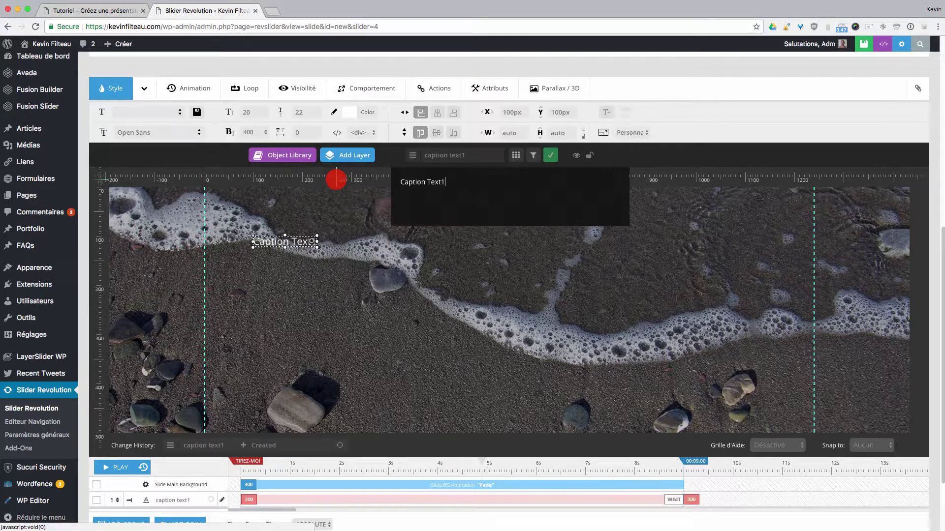
# Replace the new text layer's placeholder caption with "Tutoriel" and validate the text.
pyautogui.press('BackSpace')
pyautogui.press('BackSpace')
pyautogui.press('BackSpace')
pyautogui.press('BackSpace')
pyautogui.press('BackSpace')
pyautogui.press('BackSpace')
pyautogui.press('BackSpace')
pyautogui.press('BackSpace')
pyautogui.press('BackSpace')
pyautogui.press('BackSpace')
pyautogui.press('BackSpace')
pyautogui.press('BackSpace')
pyautogui.press('BackSpace')
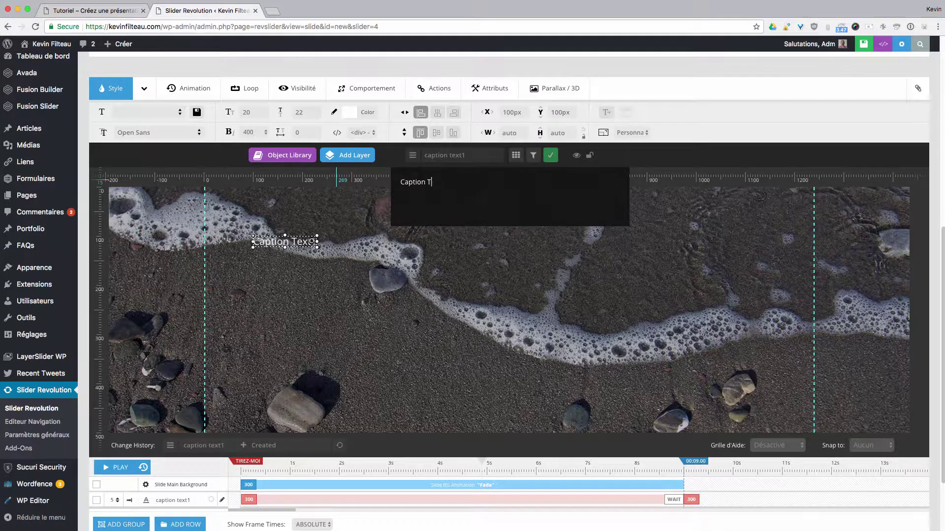
pyautogui.write('Tutoriel')
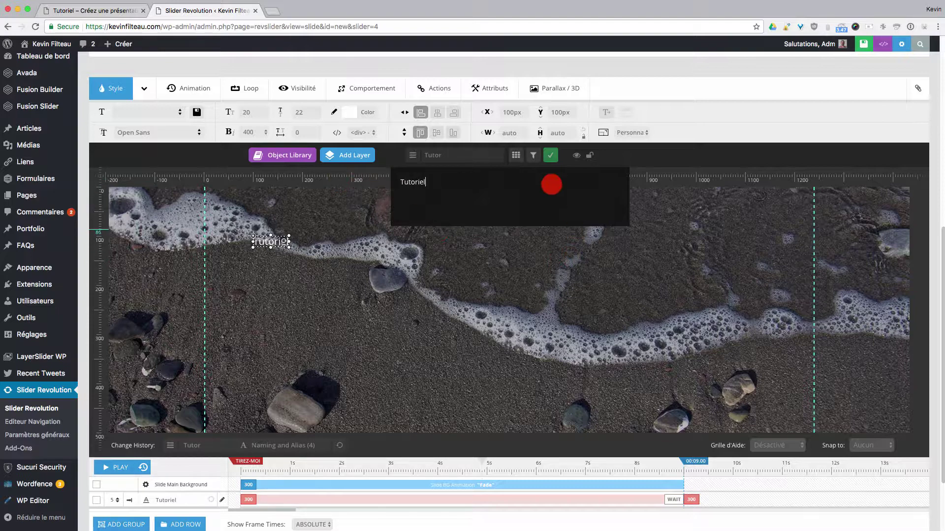
pyautogui.click(550, 156)
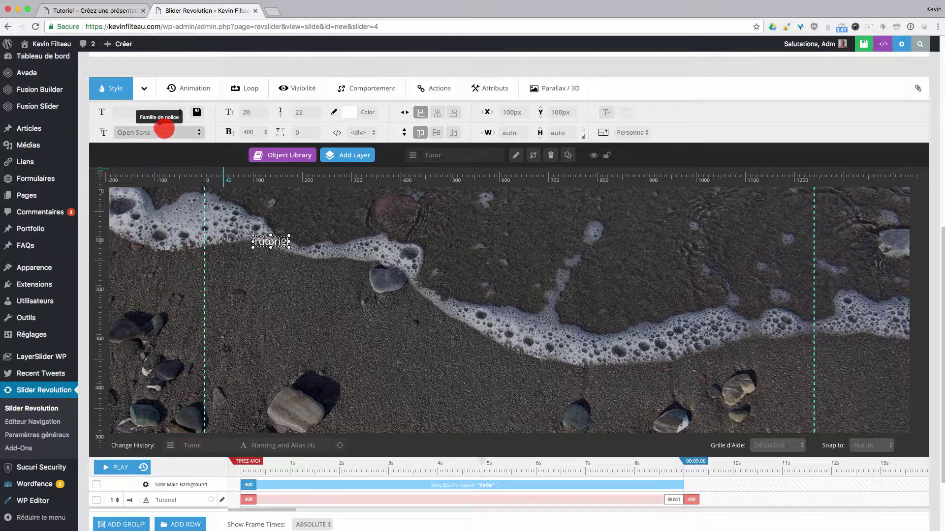
# Change the Tutoriel layer's font family to Raleway.
pyautogui.click(164, 130)
pyautogui.write('rale')
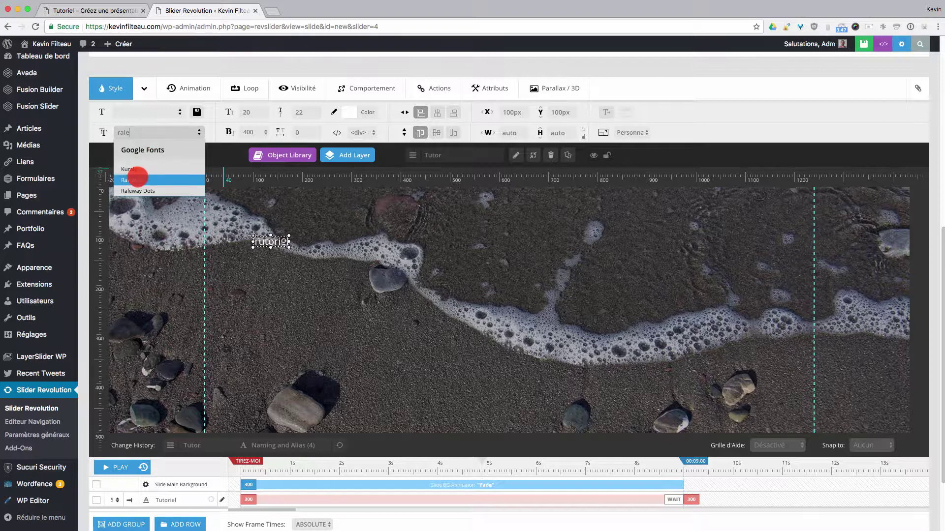
pyautogui.click(135, 180)
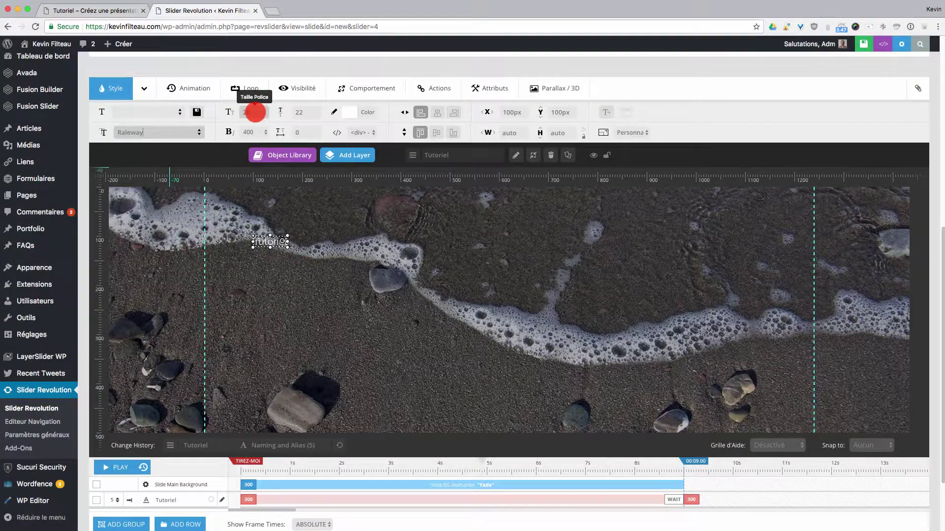
# Set the Tutoriel layer's font size to 75 px and its font weight to 700.
pyautogui.click(254, 113)
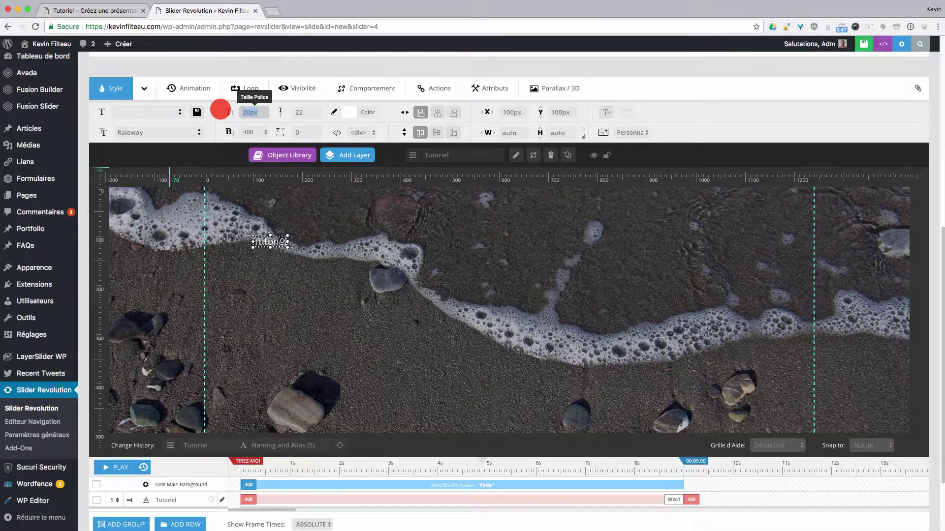
pyautogui.write('6')
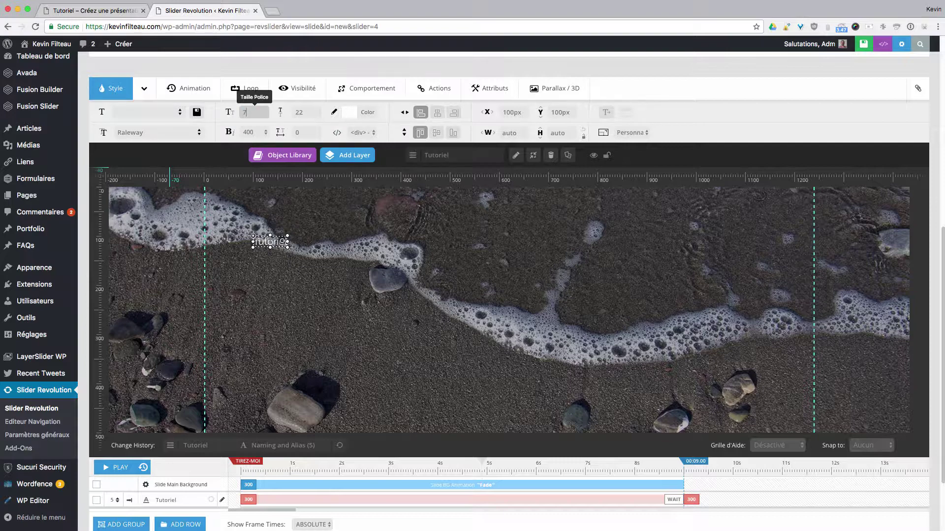
pyautogui.write('5')
pyautogui.press('Tab')
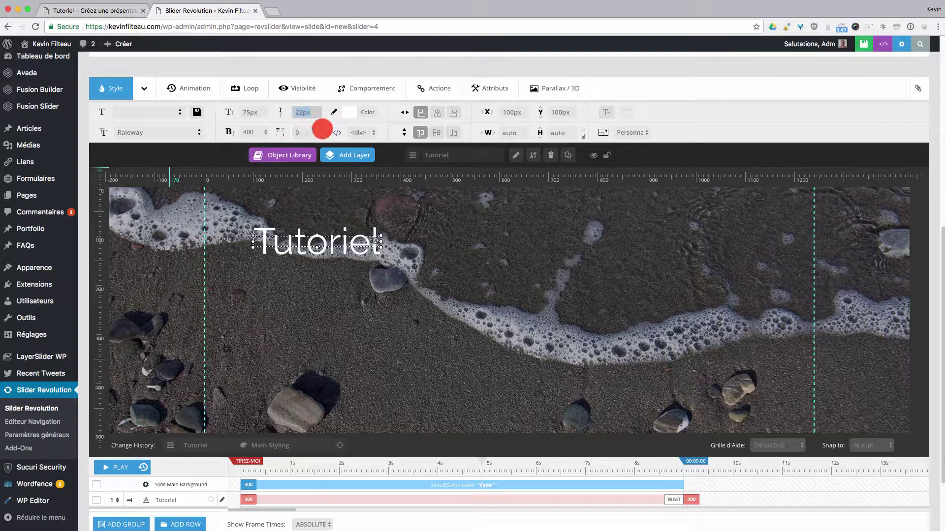
pyautogui.click(266, 132)
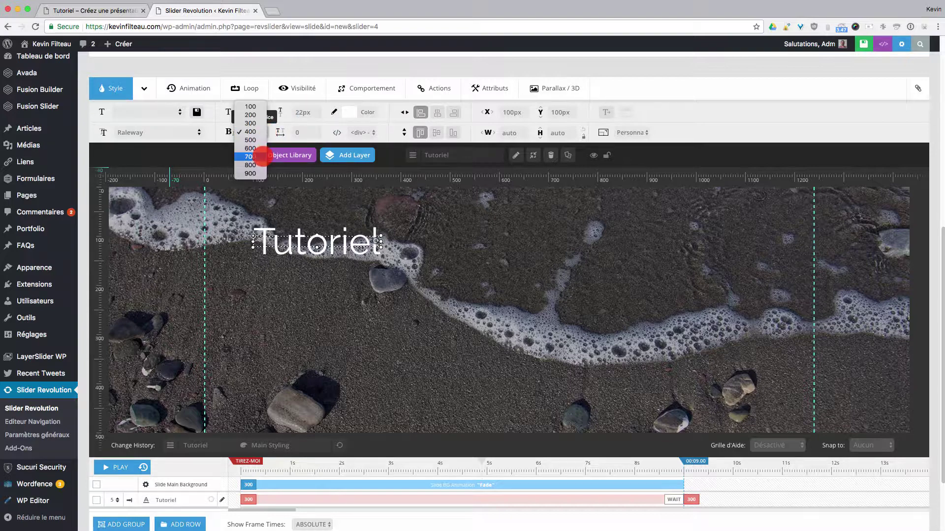
pyautogui.click(260, 154)
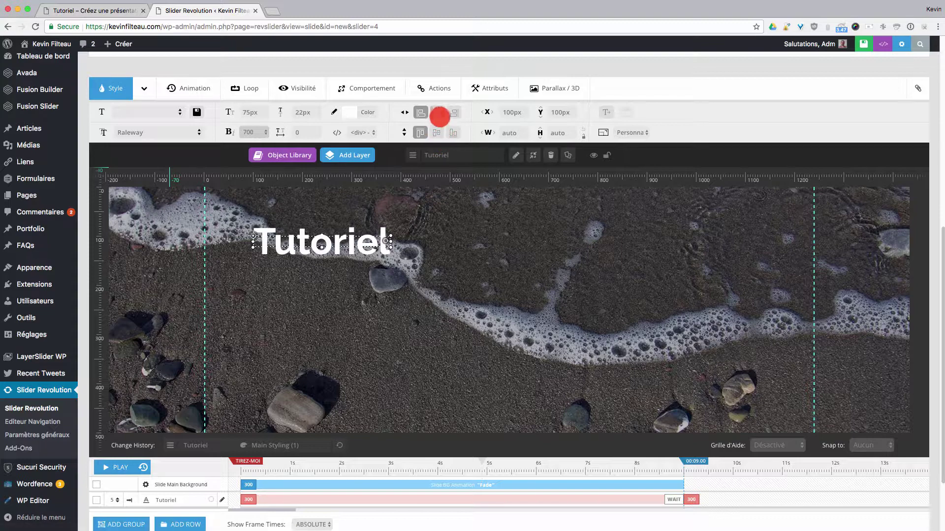
# Centre the Tutoriel layer horizontally on the slide and set its text alignment to Centre.
pyautogui.click(439, 113)
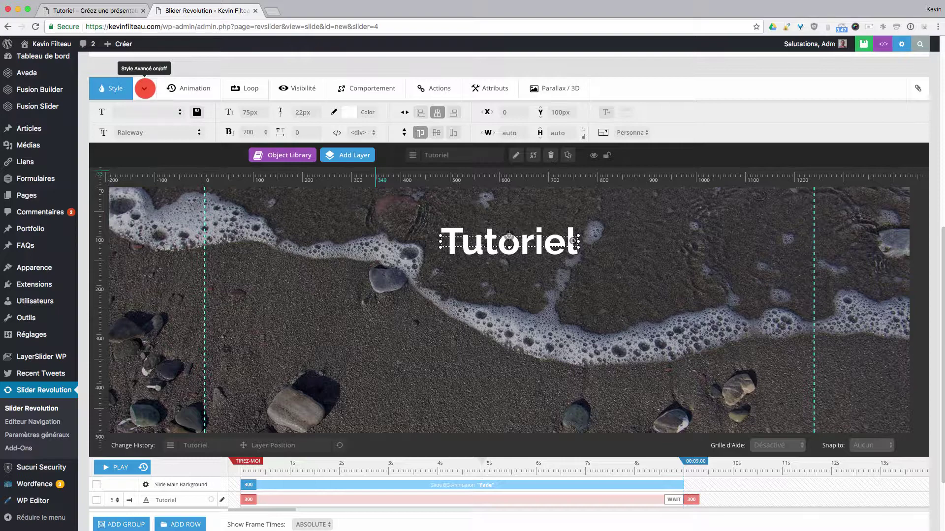
pyautogui.click(145, 88)
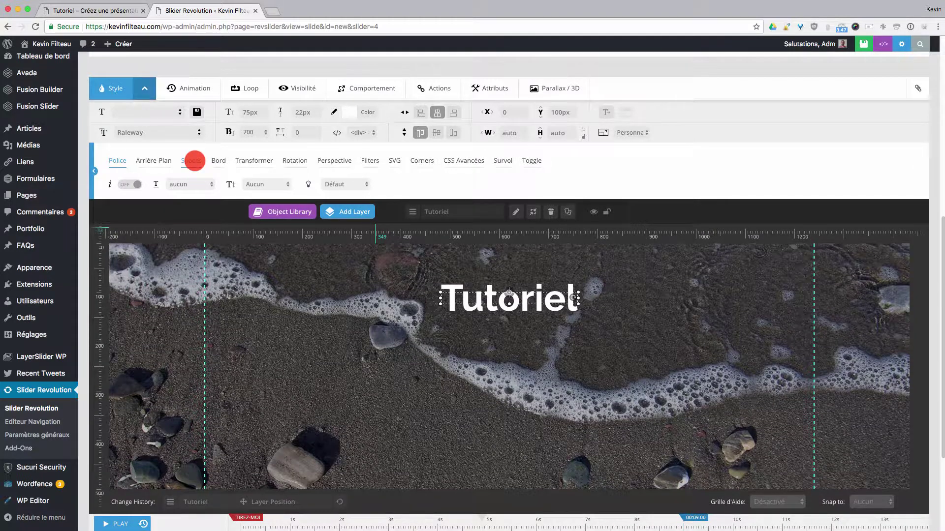
pyautogui.click(192, 161)
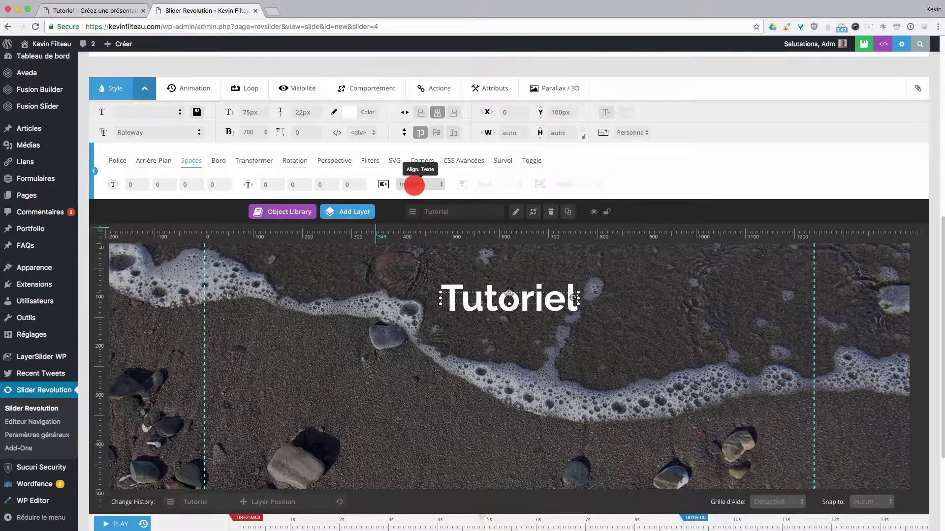
pyautogui.click(411, 185)
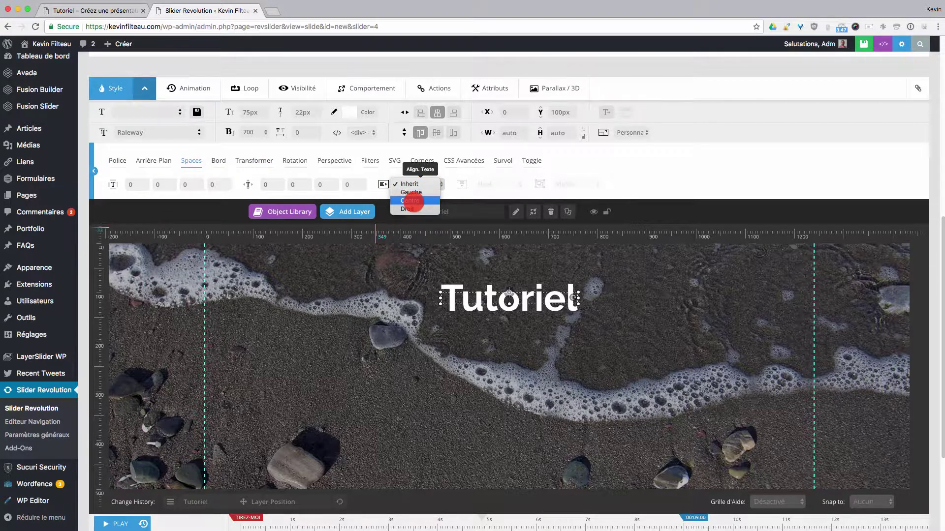
pyautogui.click(412, 201)
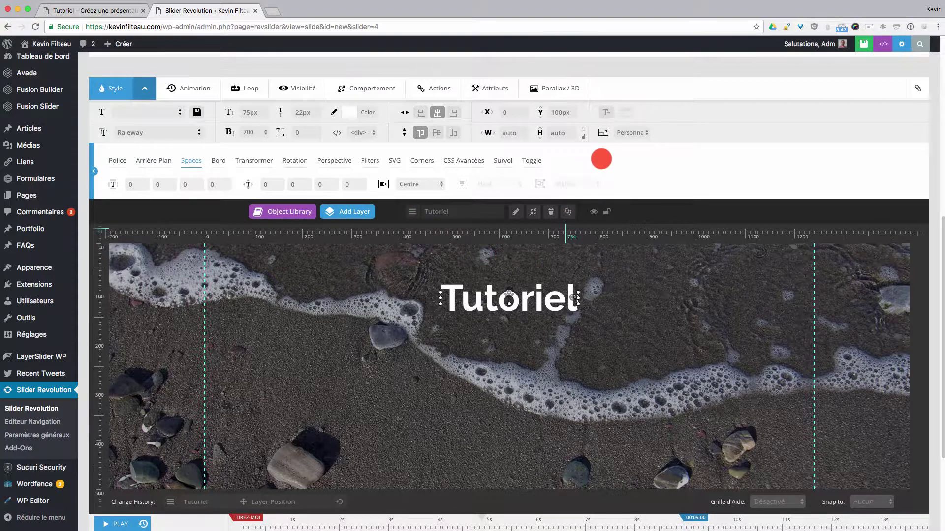
# Add a second Text/Html layer and replace its placeholder caption with "Créez une présentation simple avec Slider Revolution".
pyautogui.moveTo(355, 210)
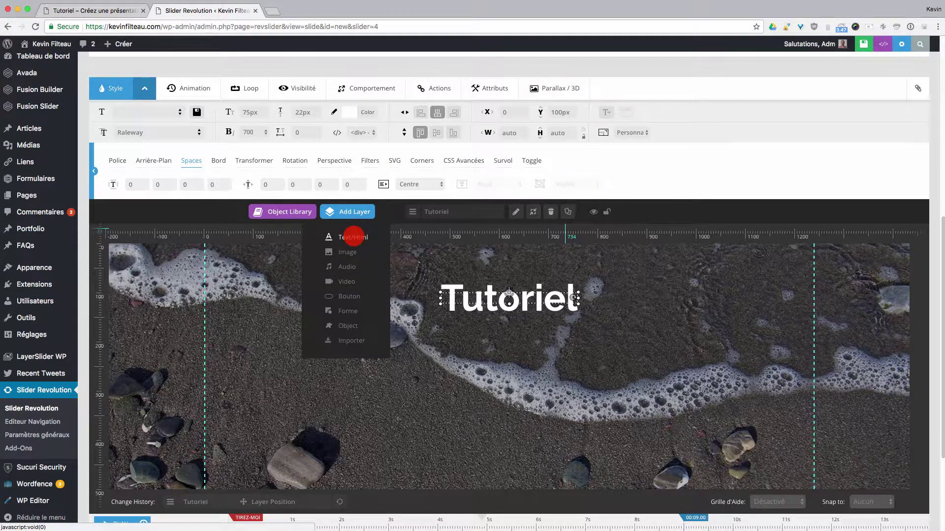
pyautogui.click(353, 237)
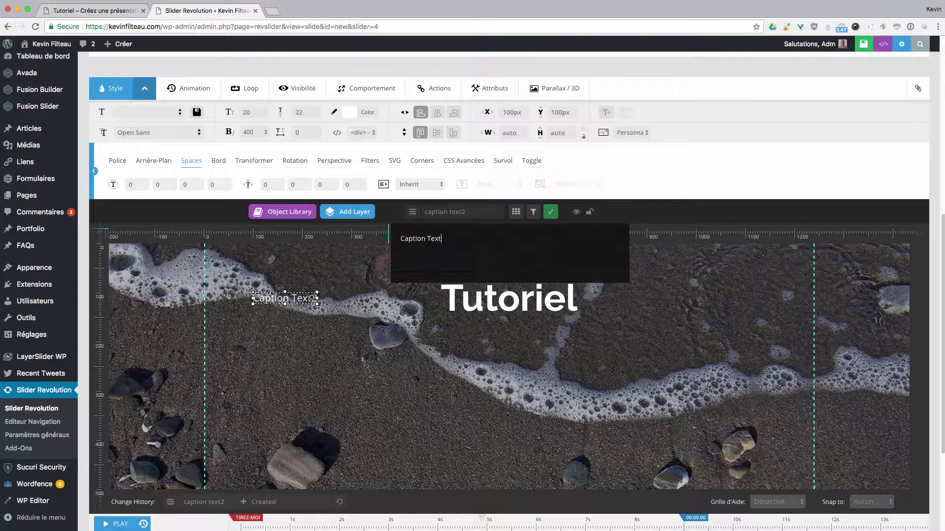
pyautogui.press('BackSpace')
pyautogui.press('BackSpace')
pyautogui.press('BackSpace')
pyautogui.press('BackSpace')
pyautogui.press('BackSpace')
pyautogui.press('BackSpace')
pyautogui.press('BackSpace')
pyautogui.press('BackSpace')
pyautogui.press('BackSpace')
pyautogui.press('BackSpace')
pyautogui.press('BackSpace')
pyautogui.press('BackSpace')
pyautogui.write('Cré')
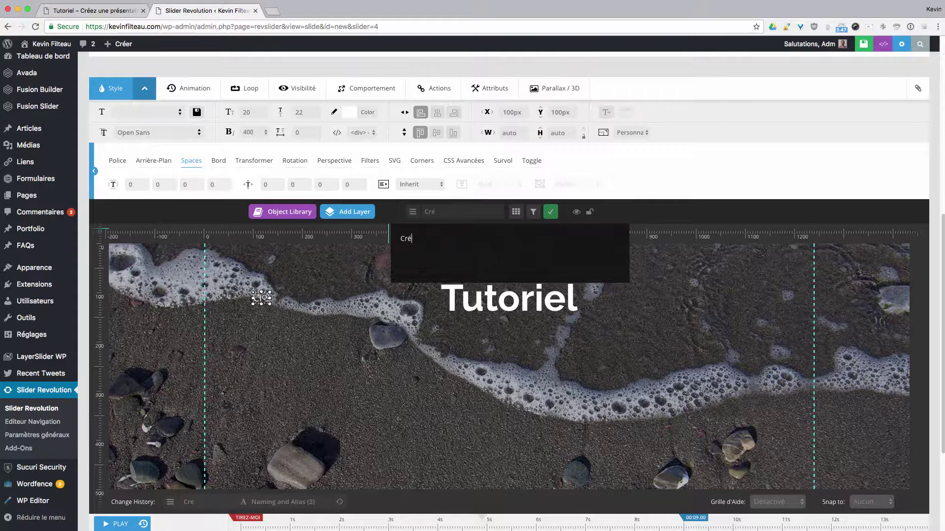
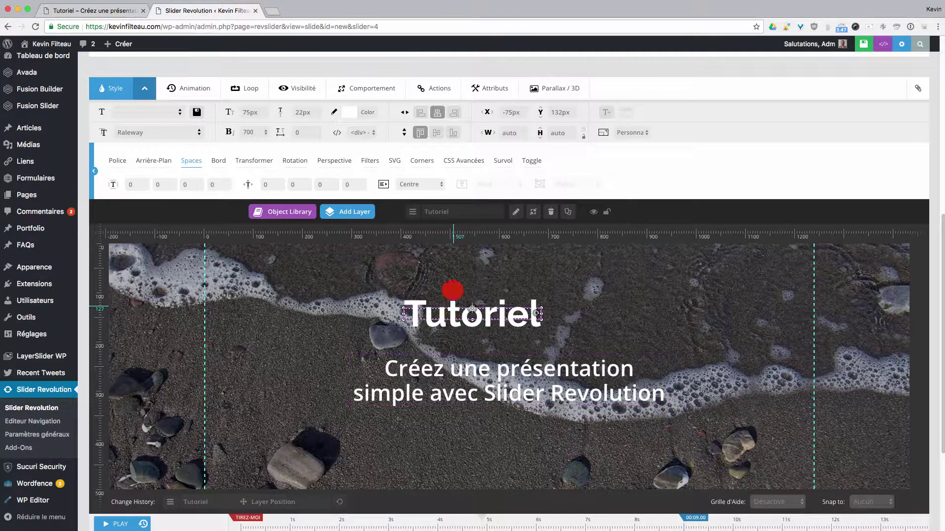
# Re-centre the Tutoriel layer horizontally and save the slide.
pyautogui.click(437, 112)
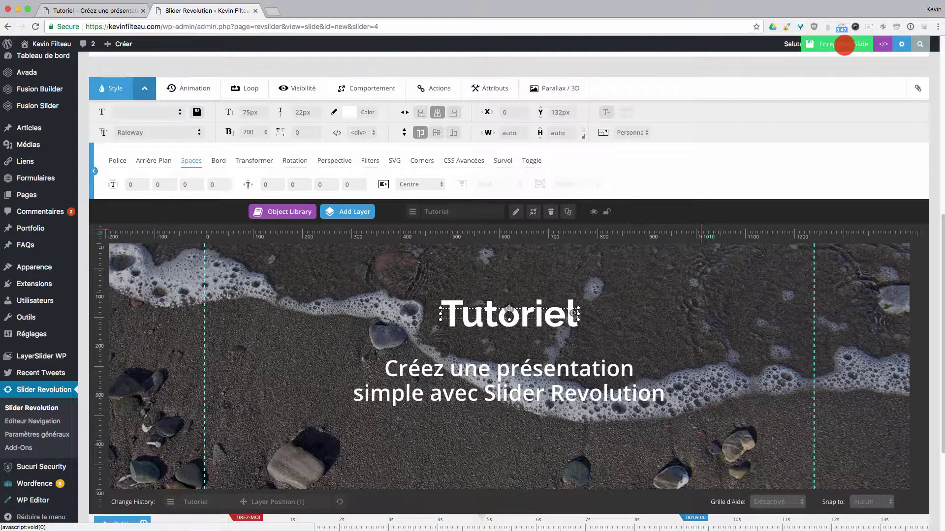
pyautogui.scroll(-5, 932, 200)
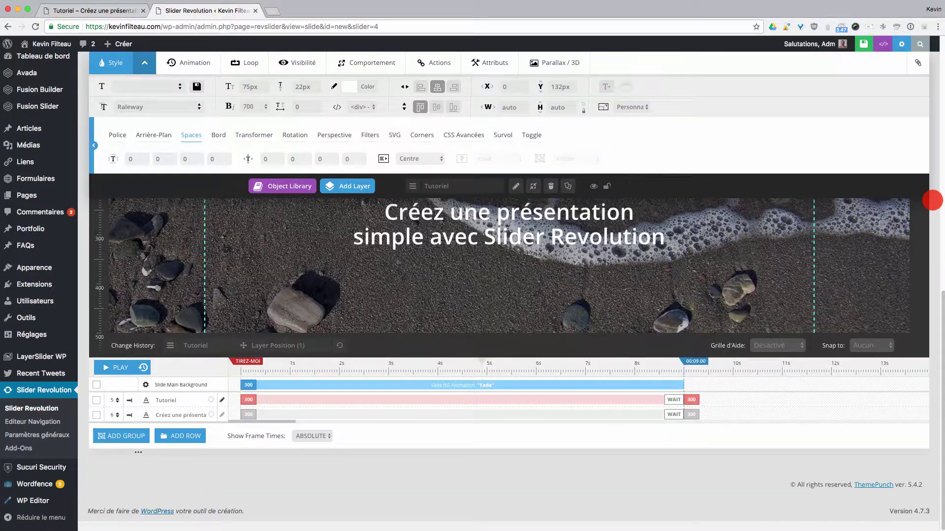
pyautogui.scroll(8, 932, 200)
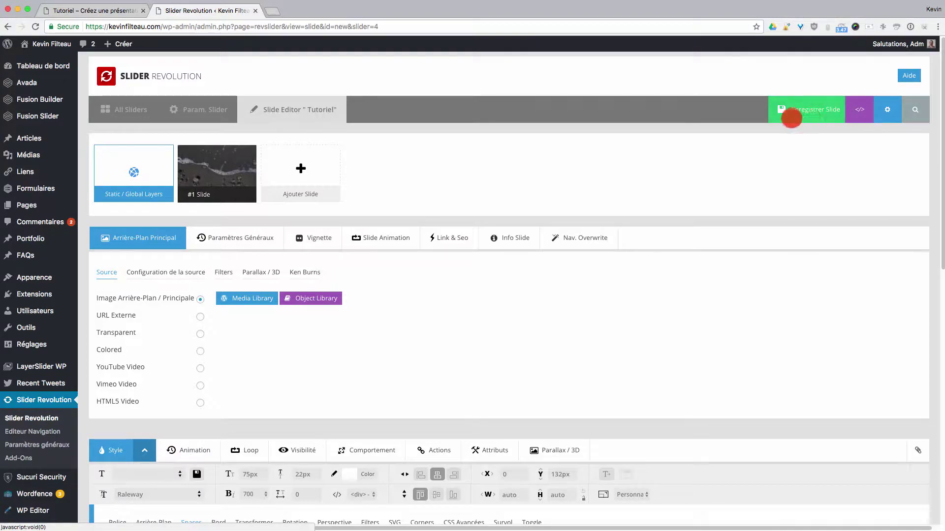
pyautogui.scroll(-5, 797, 239)
pyautogui.scroll(5, 798, 241)
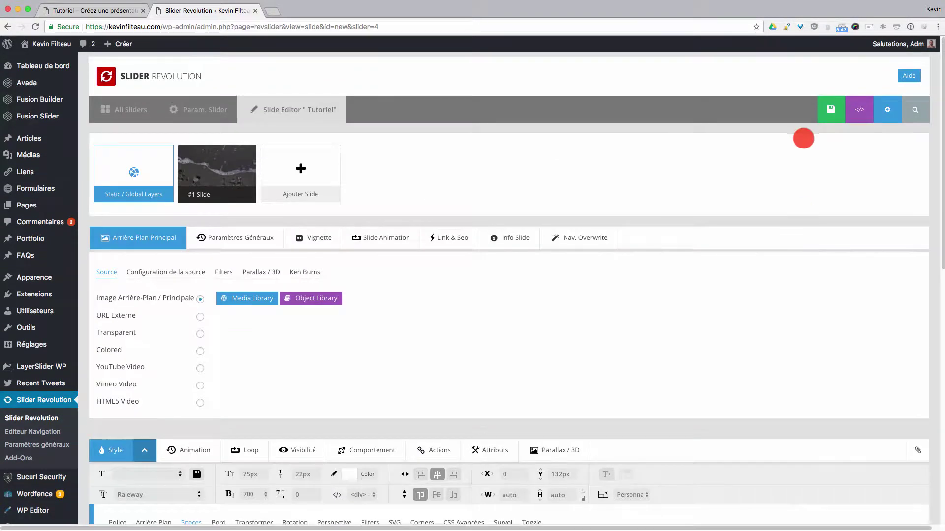
pyautogui.click(831, 114)
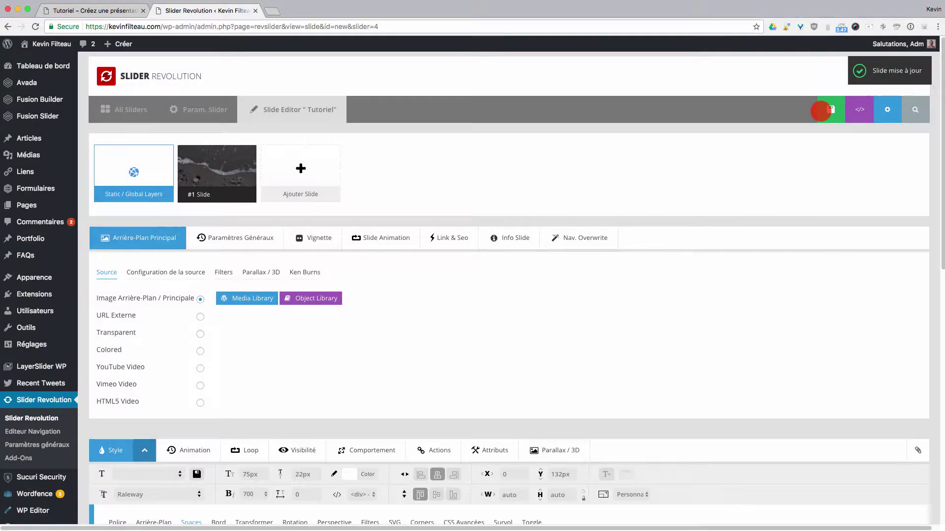
# Reload the published page and check the slider's text in the responsive view widened to 1886 px.
pyautogui.click(59, 10)
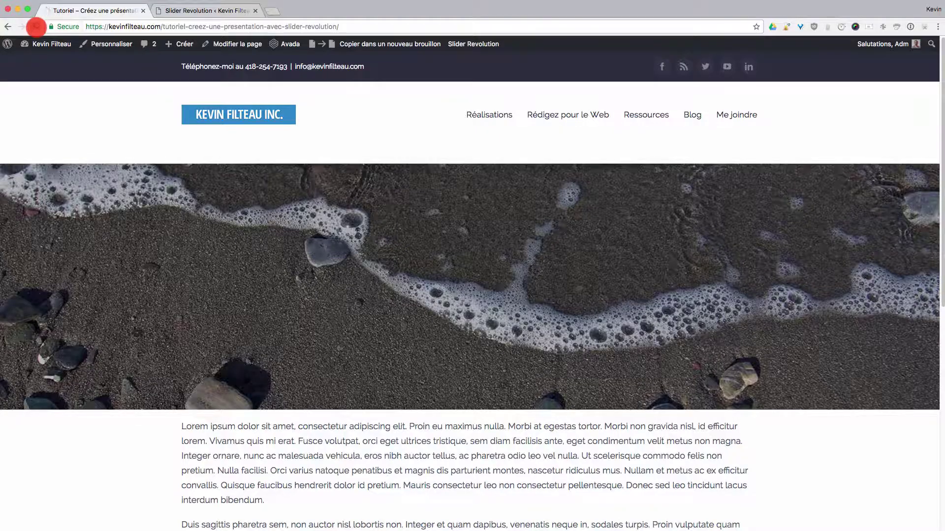
pyautogui.click(35, 26)
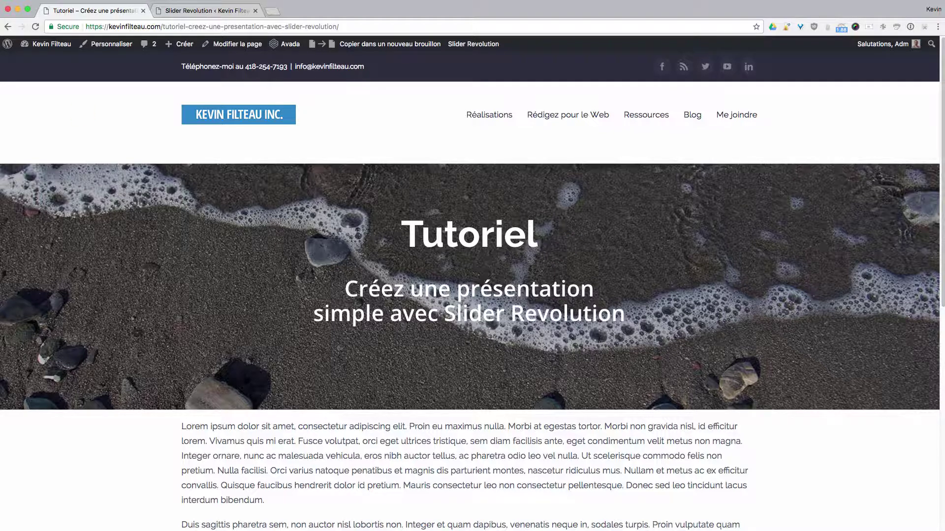
pyautogui.rightClick(59, 86)
pyautogui.click(313, 210)
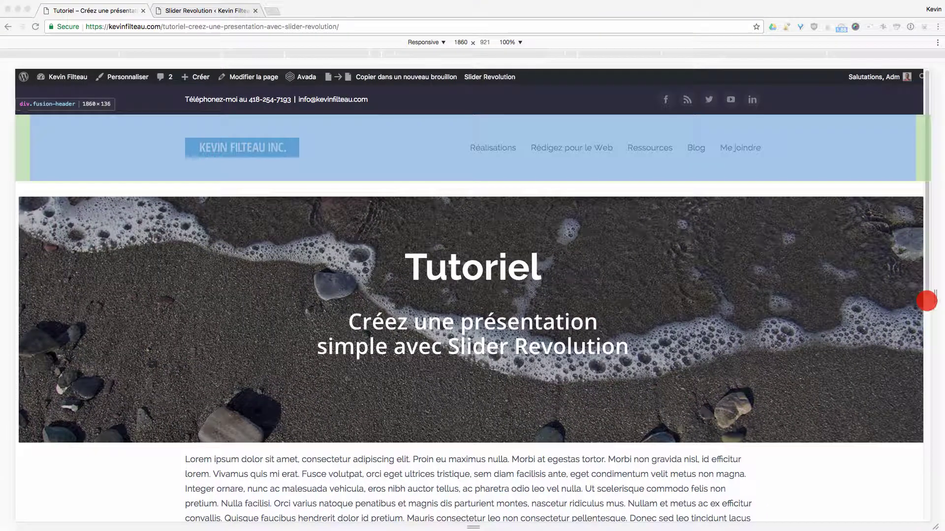
pyautogui.click(924, 296)
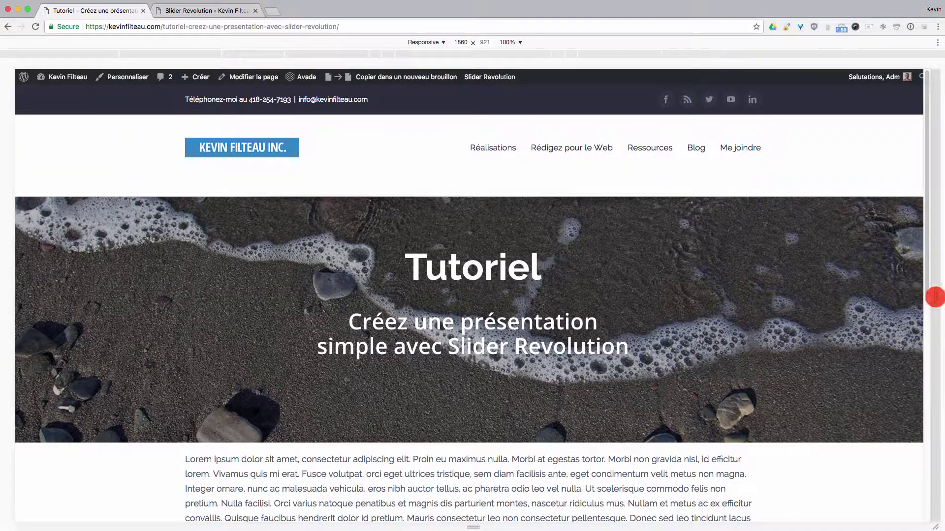
pyautogui.moveTo(935, 296)
pyautogui.mouseDown()
pyautogui.moveTo(606, 285)
pyautogui.moveTo(941, 301)
pyautogui.mouseUp()
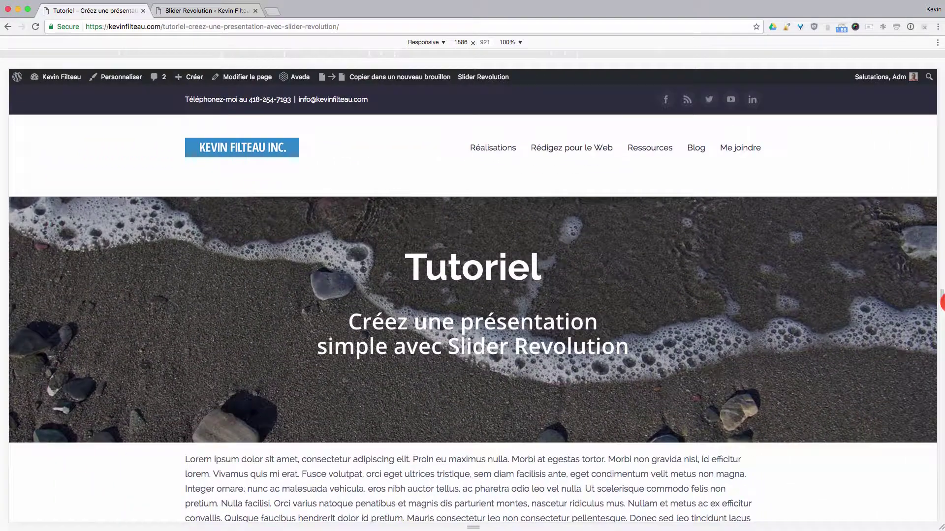
pyautogui.rightClick(84, 121)
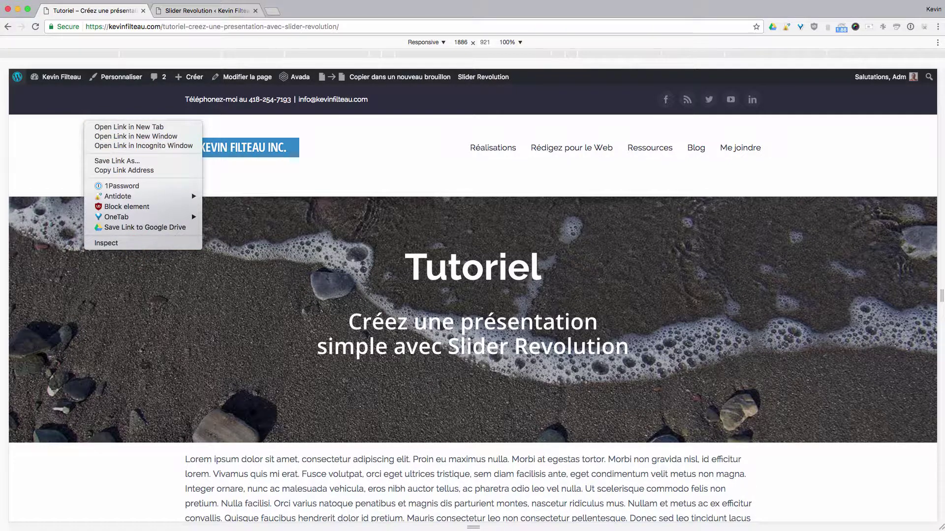
pyautogui.press('Escape')
pyautogui.press('super+alt+i')
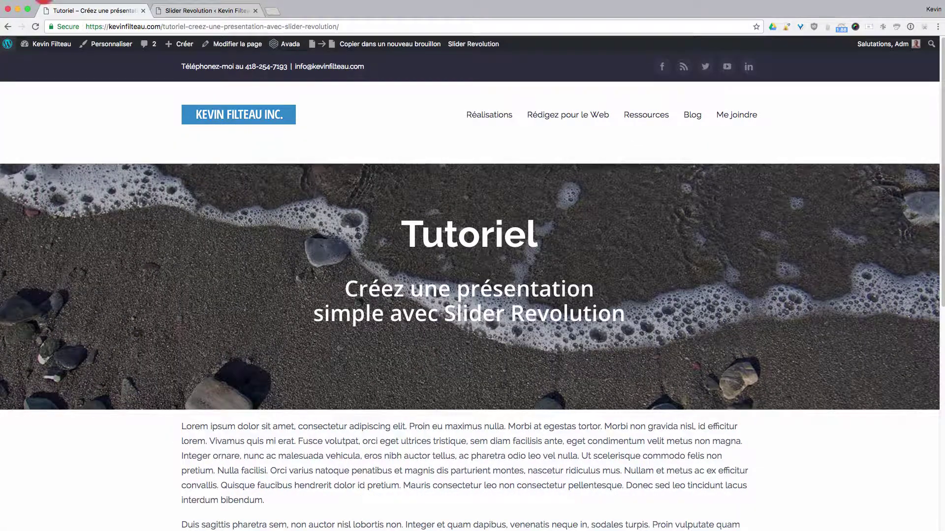
# Back in the slide editor, enable the Ken Burns effect on the main background and set its vertical offset From value to -100.
pyautogui.click(211, 10)
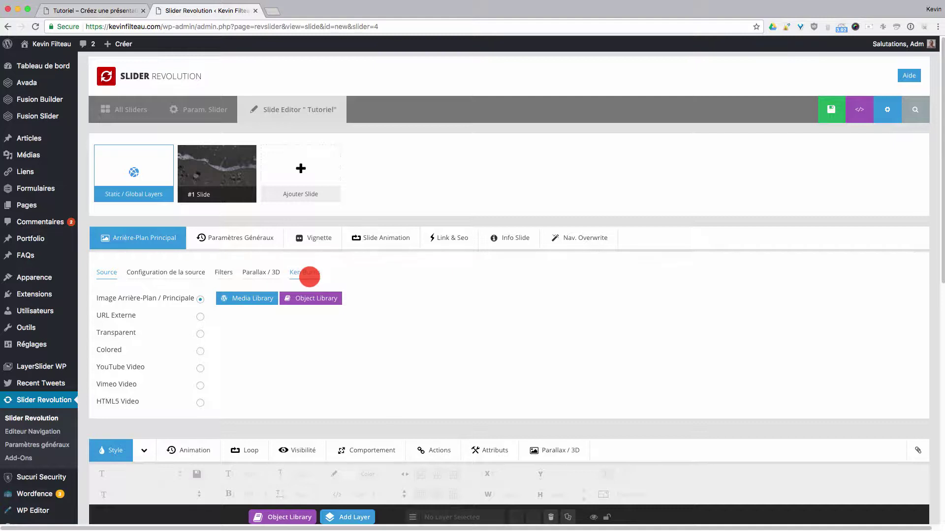
pyautogui.click(309, 275)
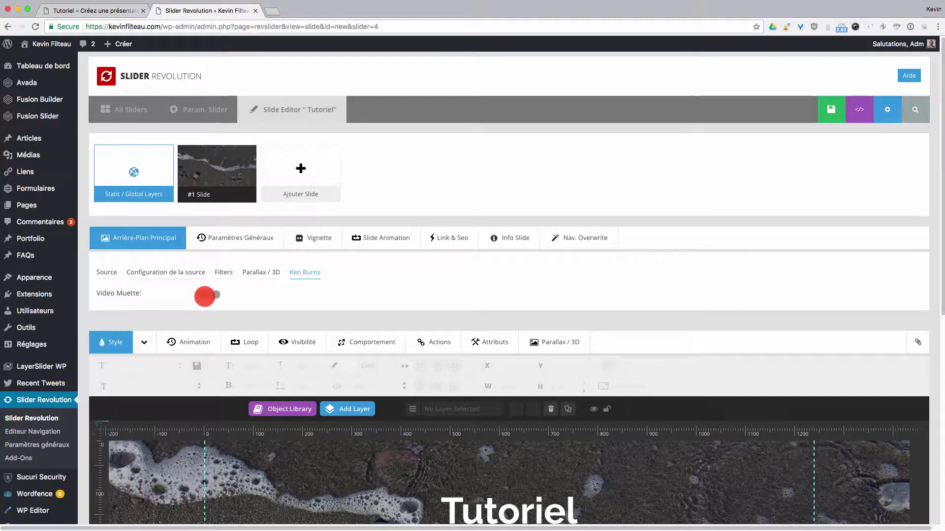
pyautogui.click(205, 294)
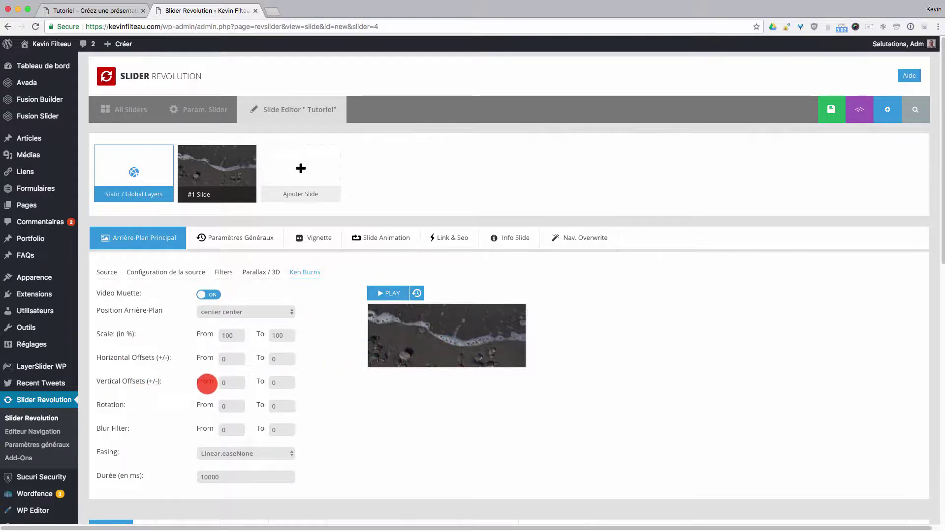
pyautogui.moveTo(232, 383); pyautogui.dragTo(209, 384)
pyautogui.write('-100')
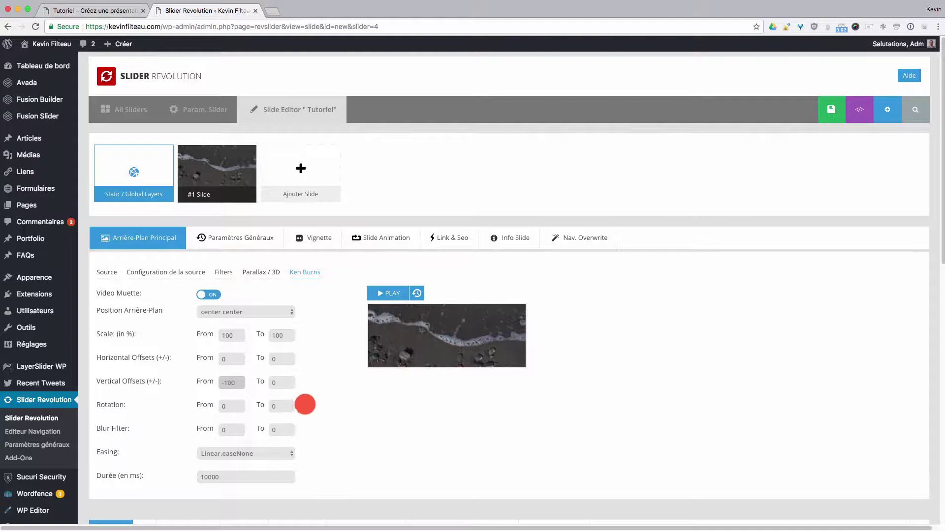
# Set the Ken Burns vertical offset To value to 100 and preview the background motion.
pyautogui.moveTo(283, 383); pyautogui.dragTo(240, 380)
pyautogui.write('100')
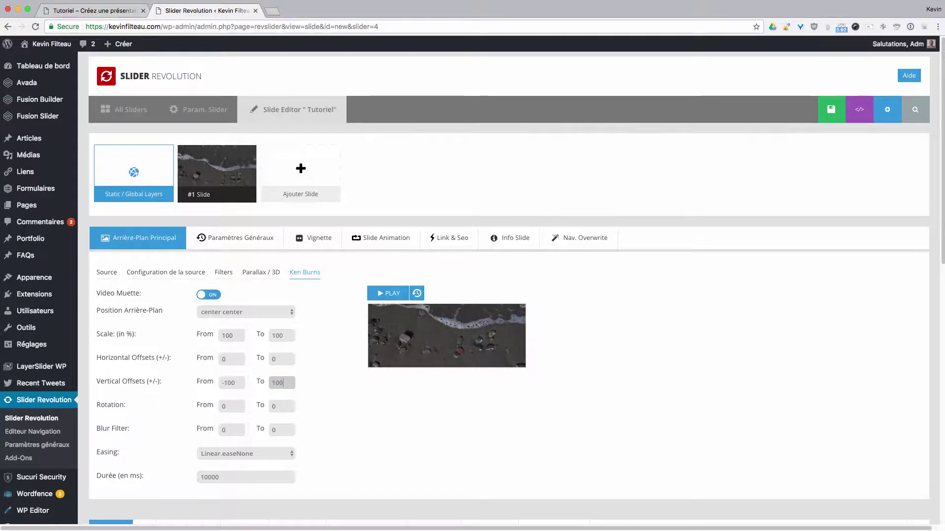
pyautogui.click(279, 357)
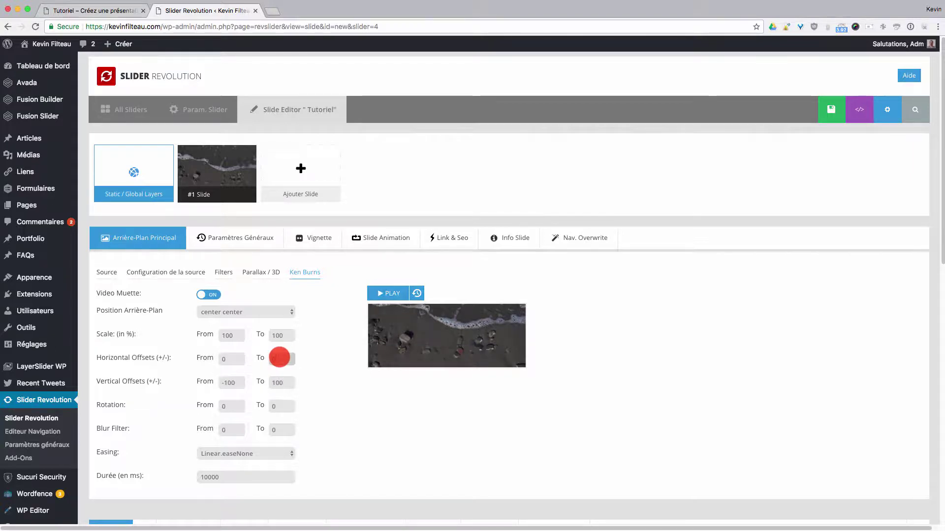
pyautogui.click(378, 293)
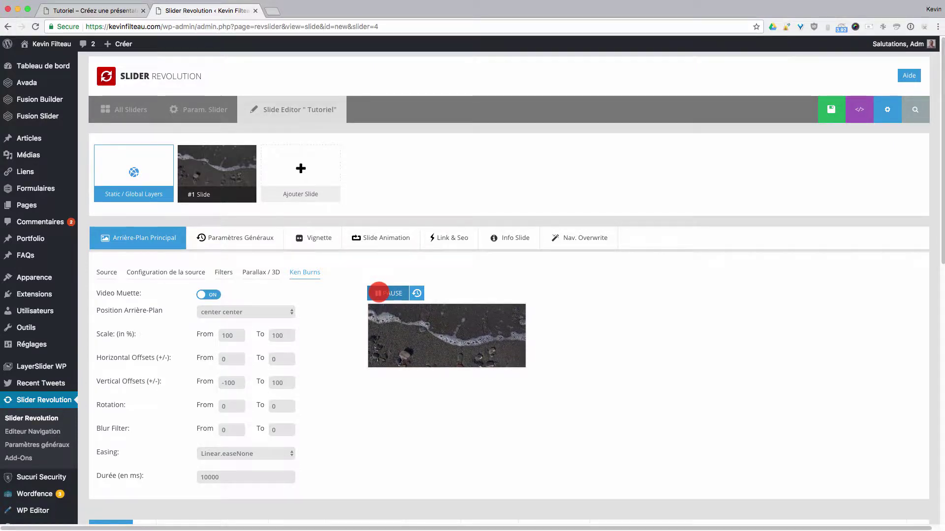
pyautogui.click(378, 293)
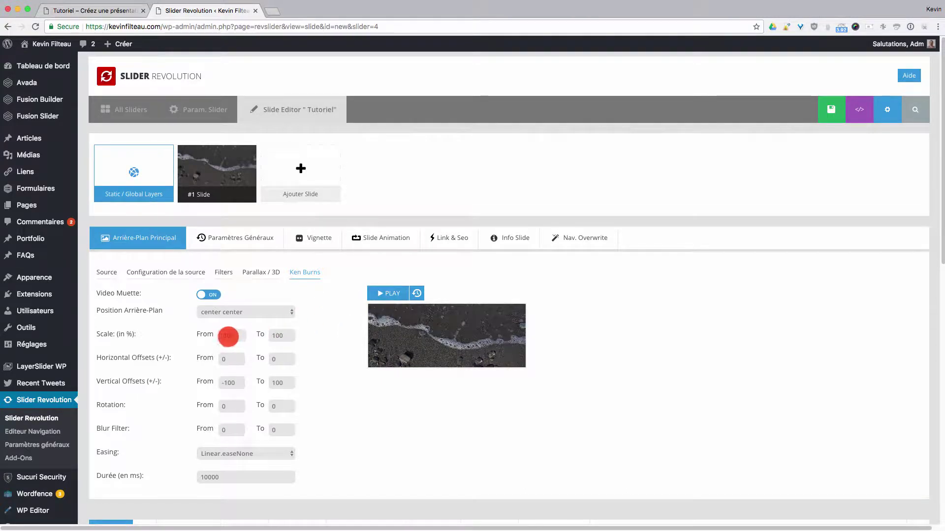
# Try a Ken Burns scale From value of 120 and preview the background motion.
pyautogui.click(226, 337)
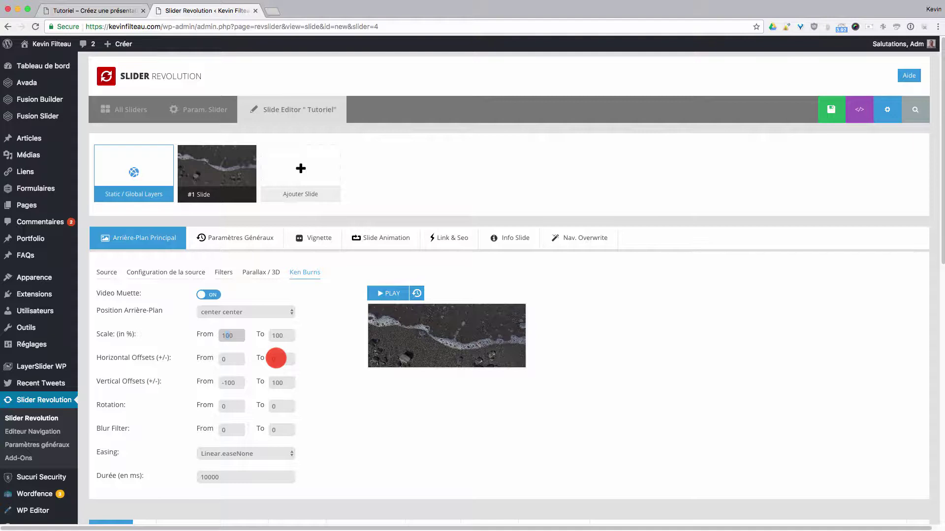
pyautogui.write('2')
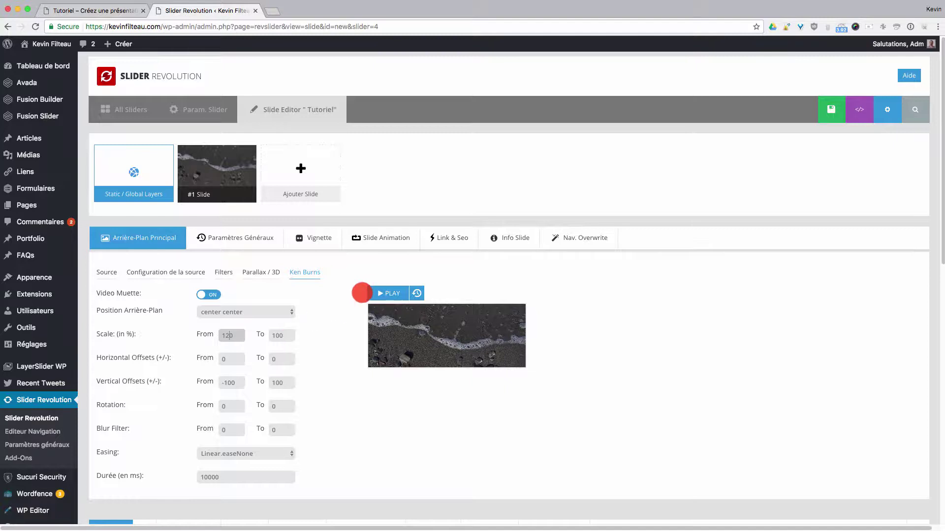
pyautogui.click(378, 293)
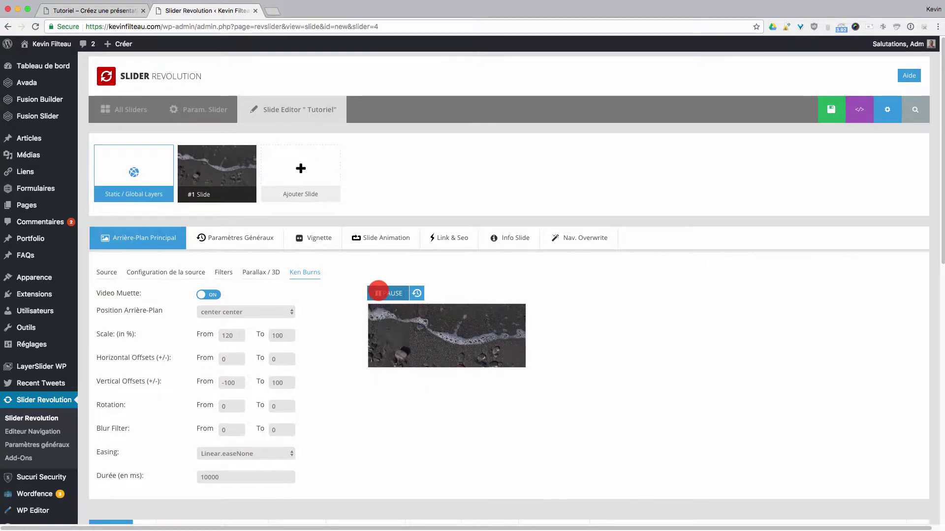
pyautogui.click(378, 292)
# Set the Ken Burns scale From value to 105 and save the slide.
pyautogui.moveTo(219, 337)
pyautogui.mouseDown()
pyautogui.moveTo(255, 348)
pyautogui.moveTo(219, 336)
pyautogui.mouseUp()
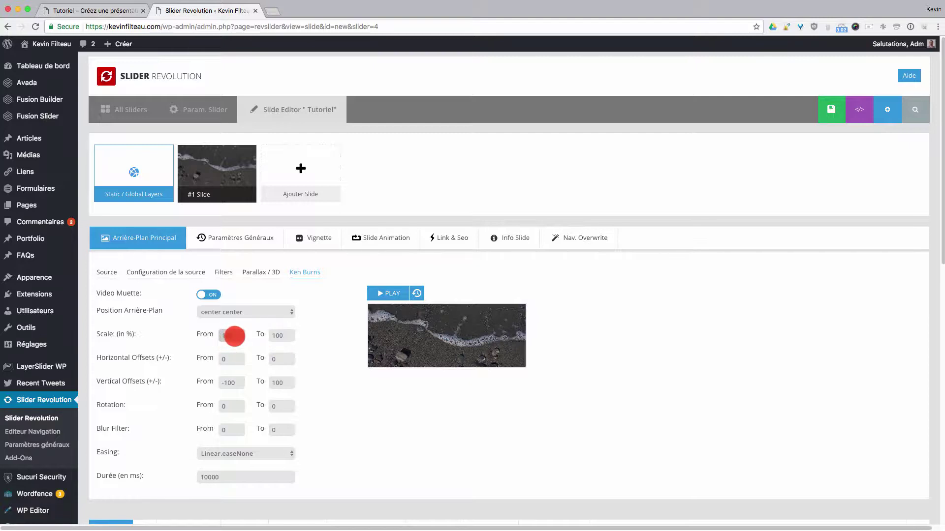
pyautogui.click(334, 352)
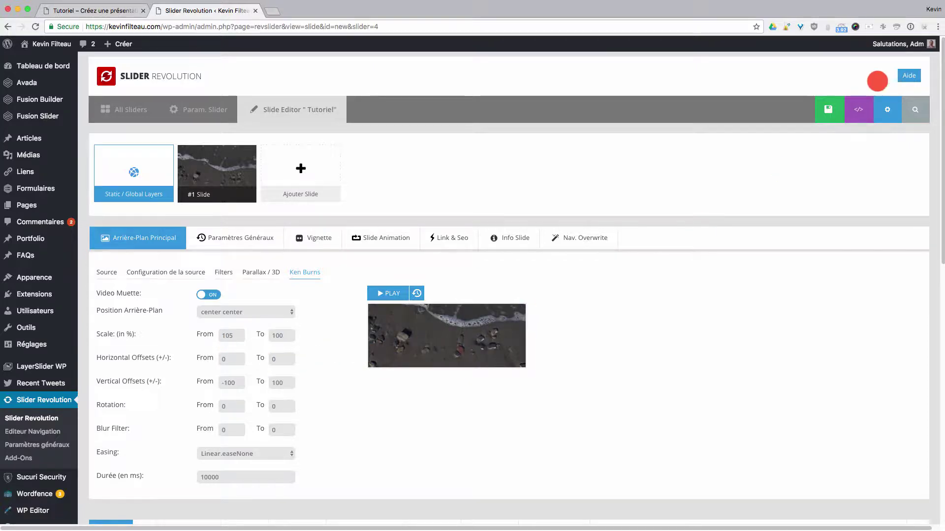
pyautogui.click(795, 111)
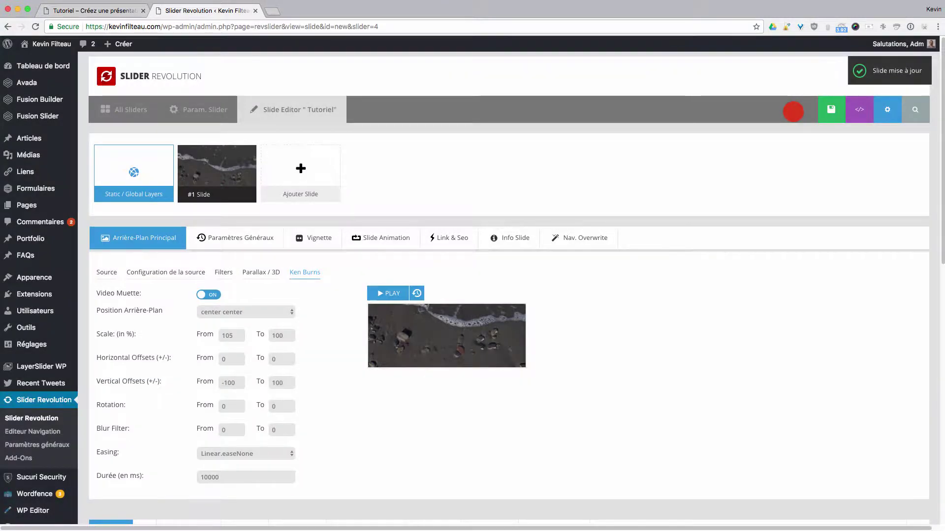
# Check the slider on the published page, and review the text layers and available layer types in the slide editor.
pyautogui.click(80, 9)
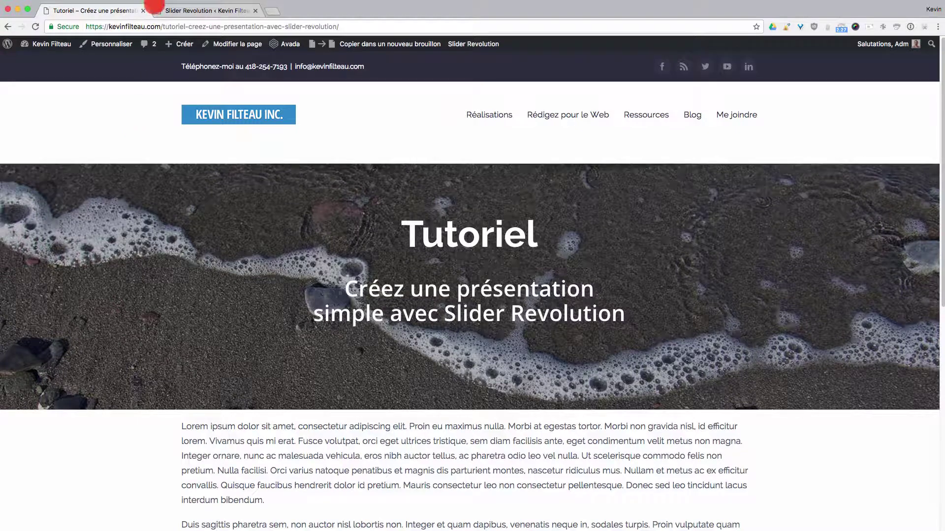
pyautogui.click(186, 11)
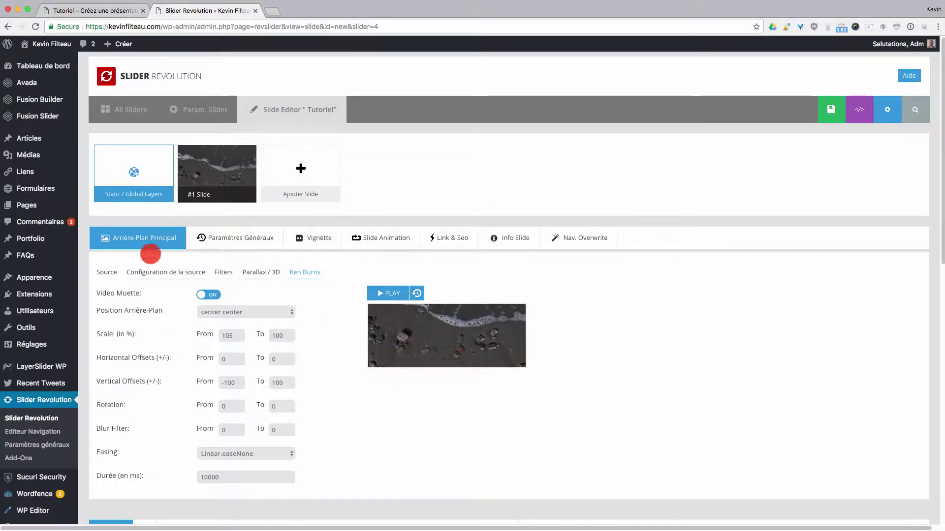
pyautogui.scroll(-5, 170, 266)
pyautogui.scroll(-5, 170, 275)
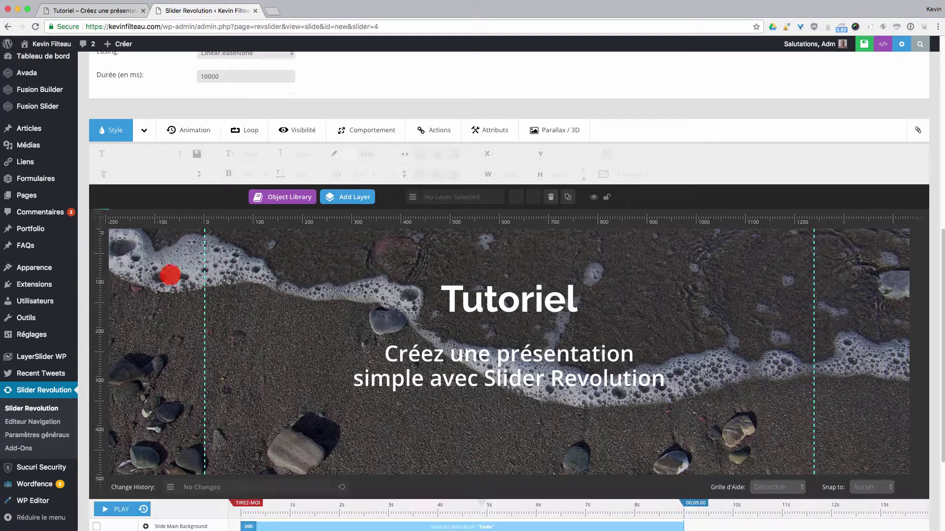
pyautogui.click(468, 309)
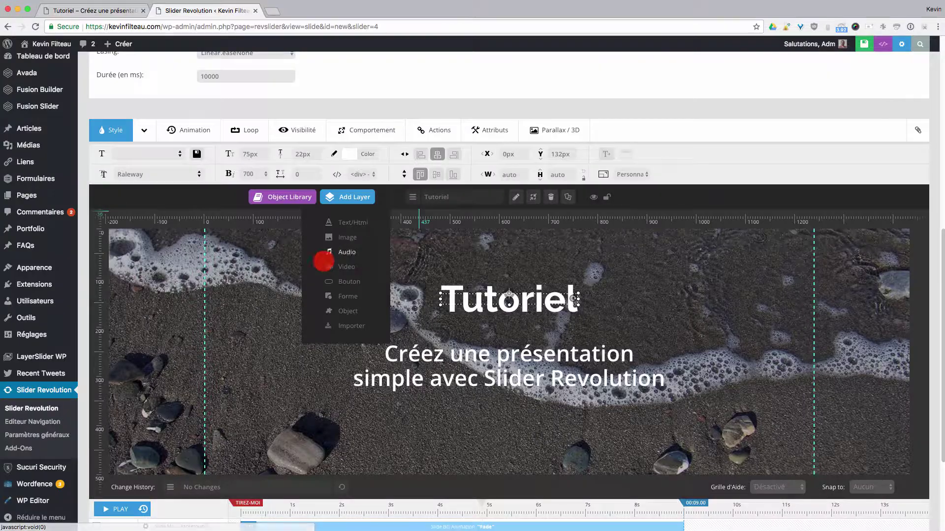
pyautogui.scroll(5, 311, 165)
pyautogui.scroll(4, 310, 164)
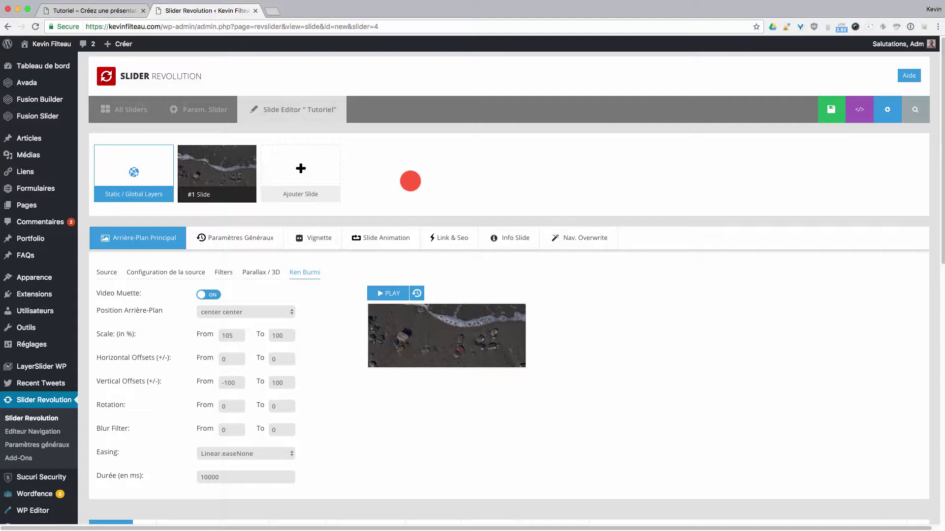
# Duplicate slide #1 to add a second slide to the presentation.
pyautogui.moveTo(299, 174)
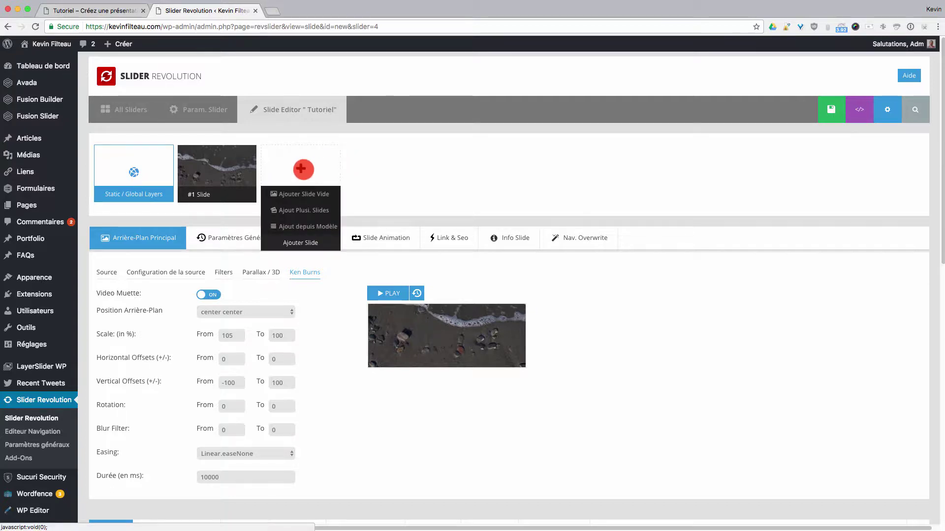
pyautogui.moveTo(224, 194)
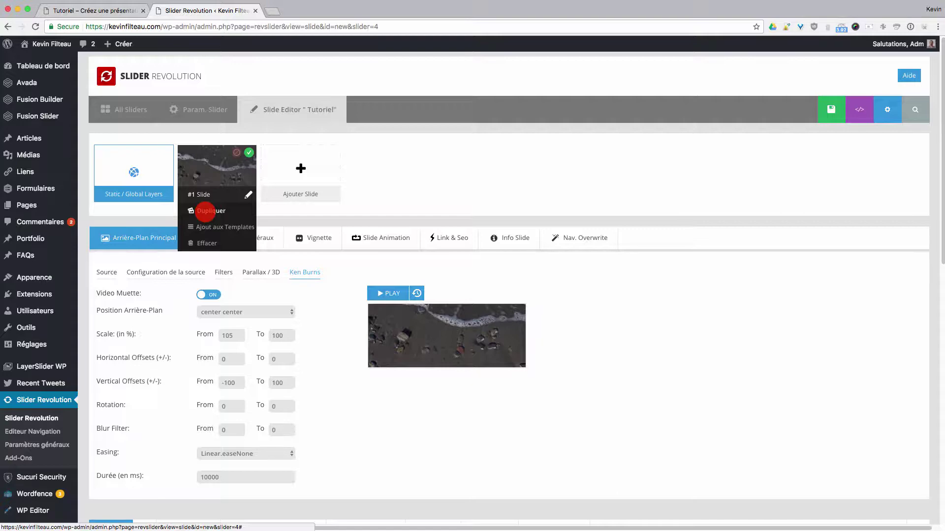
pyautogui.click(205, 211)
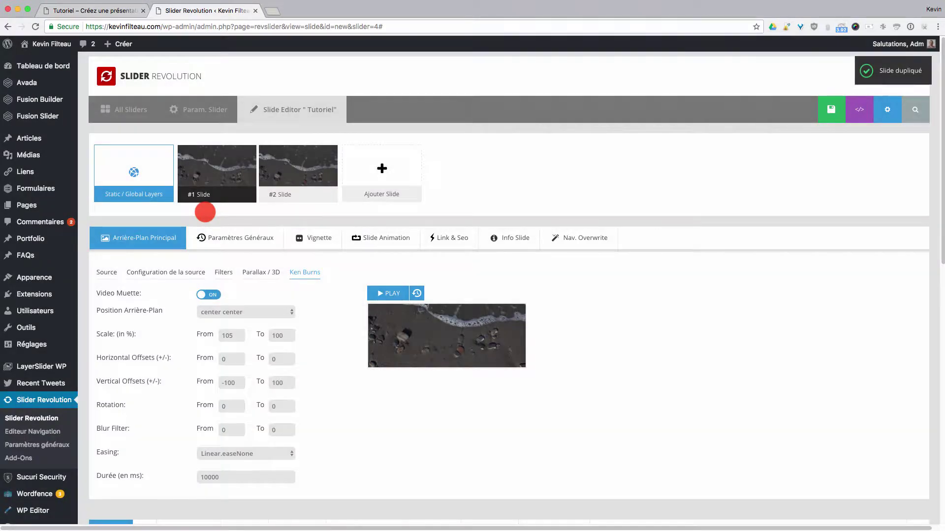
pyautogui.moveTo(300, 162)
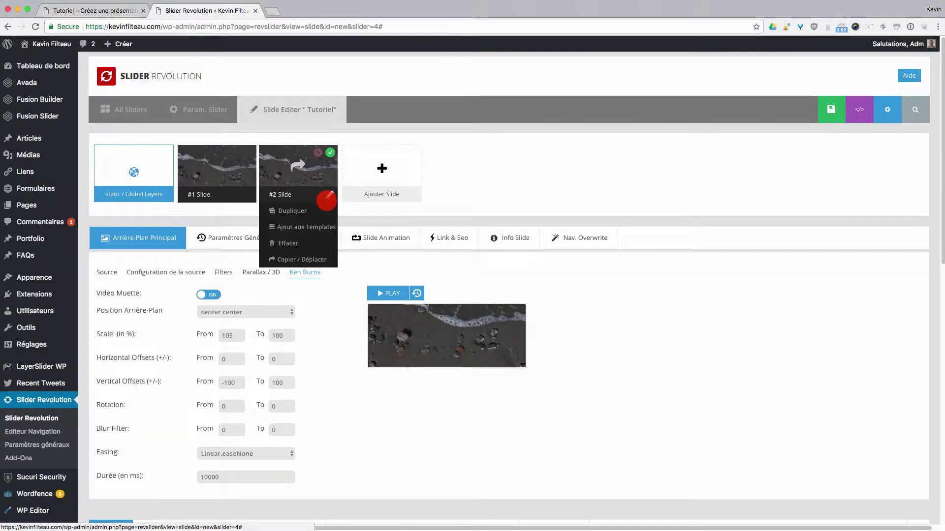
pyautogui.click(326, 196)
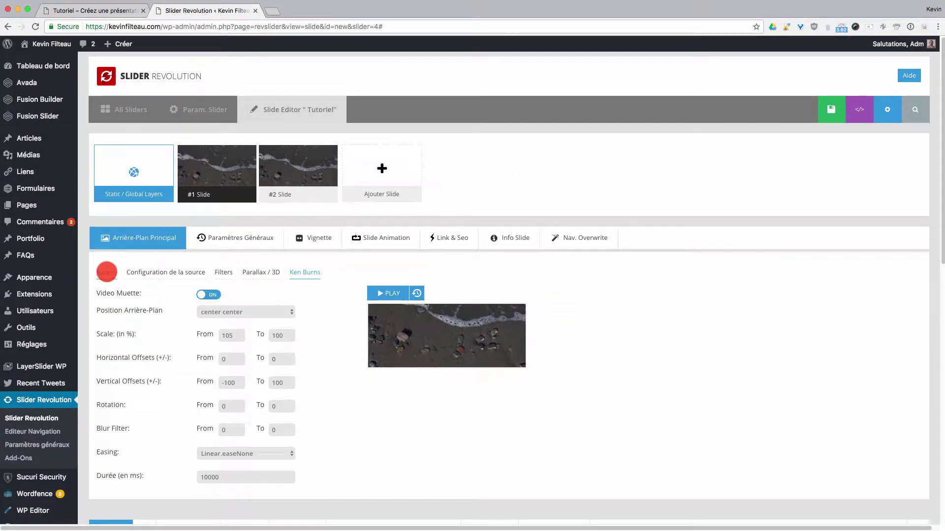
# Replace slide #1's main background image with an uploaded slide-2.jpg titled Nuage.
pyautogui.click(106, 272)
pyautogui.click(250, 298)
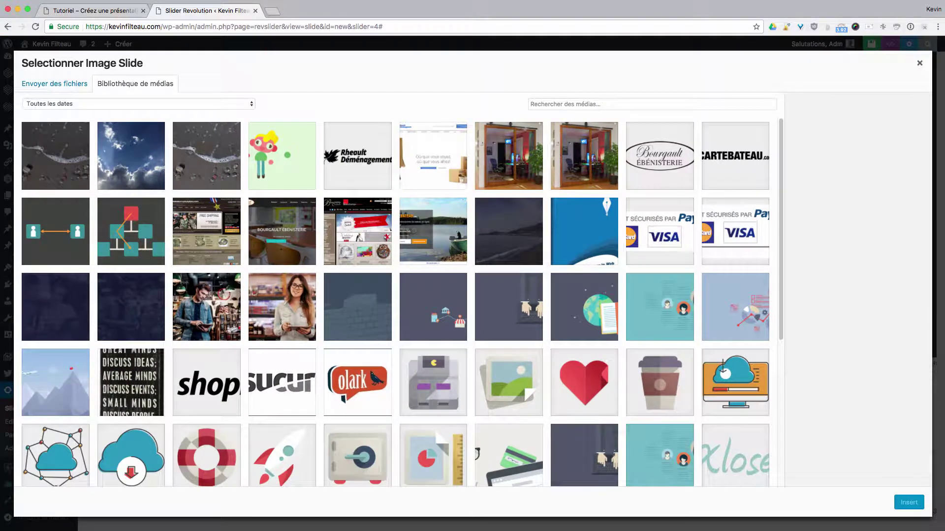
pyautogui.moveTo(944, 221); pyautogui.dragTo(580, 313)
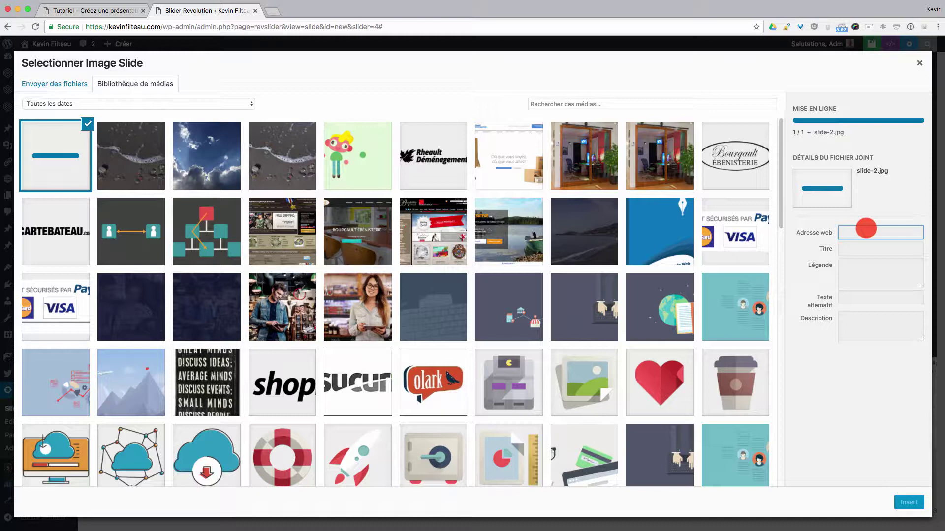
pyautogui.moveTo(875, 251); pyautogui.dragTo(807, 246)
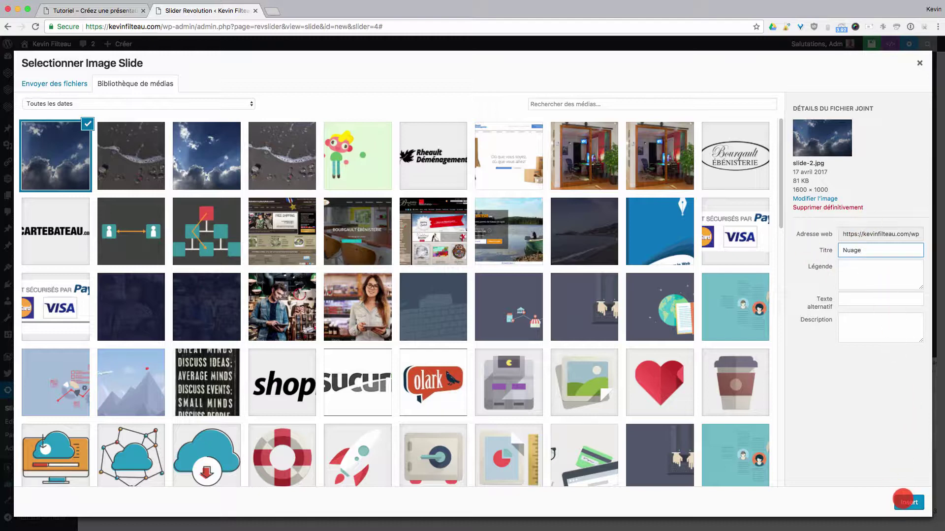
pyautogui.click(907, 502)
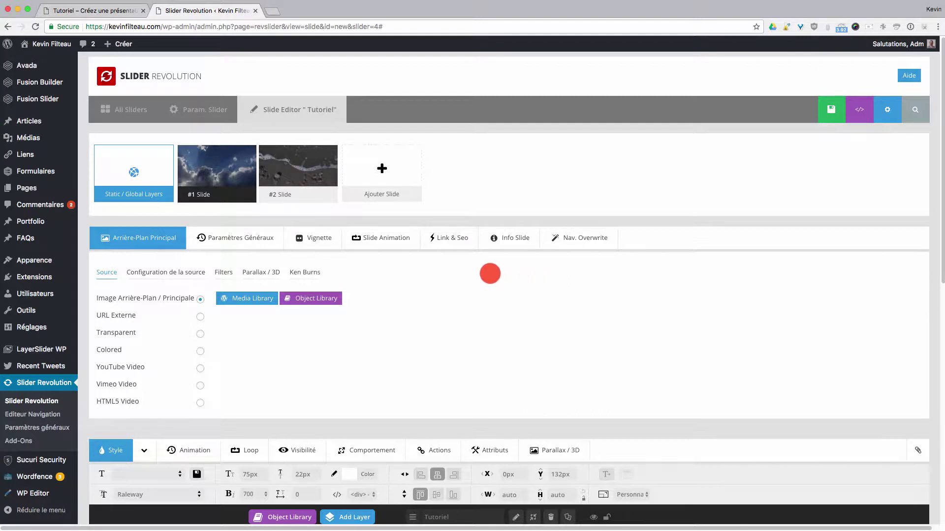
# Preview Ken Burns on the cloud background and set its vertical offsets From 100 To -100.
pyautogui.click(301, 273)
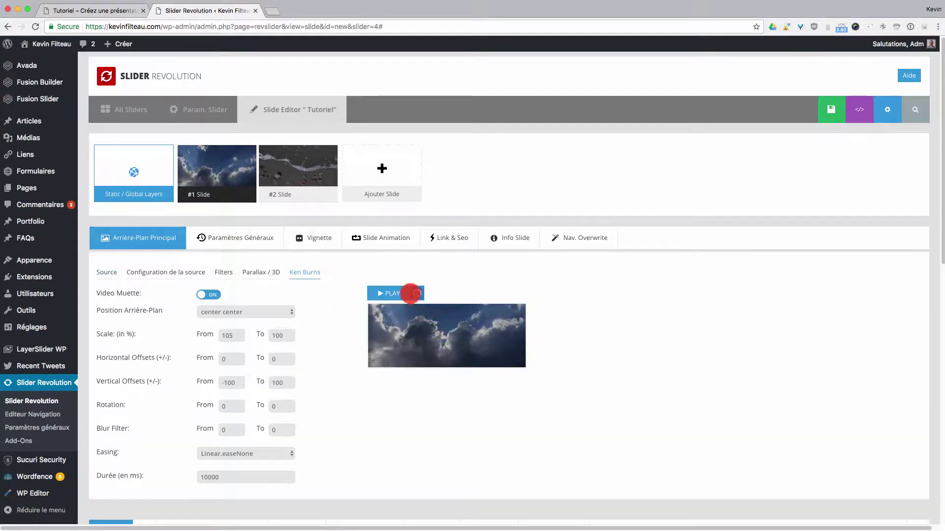
pyautogui.click(390, 293)
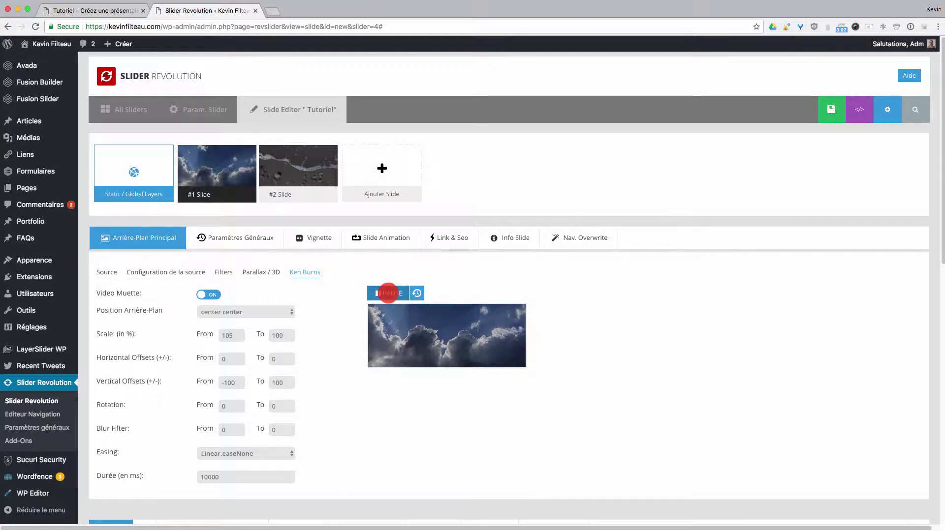
pyautogui.click(388, 293)
pyautogui.moveTo(237, 383); pyautogui.dragTo(209, 380)
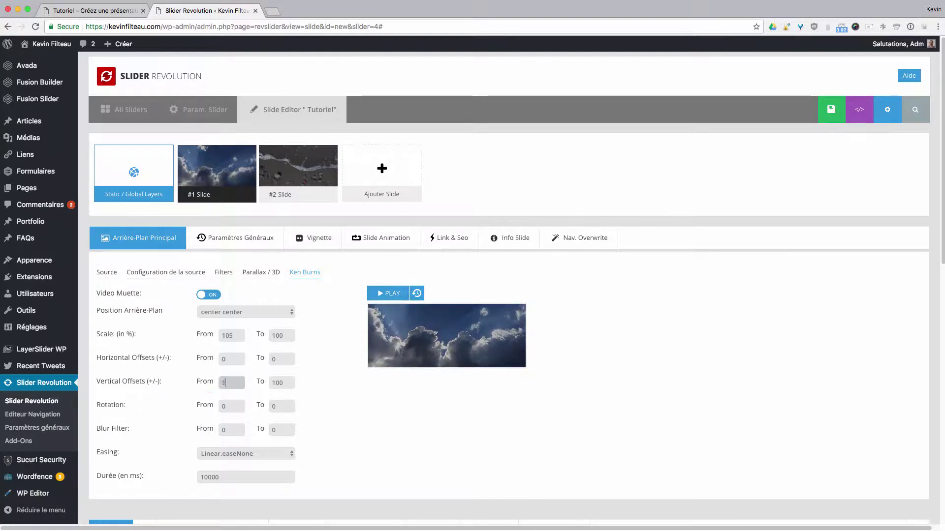
pyautogui.click(276, 383)
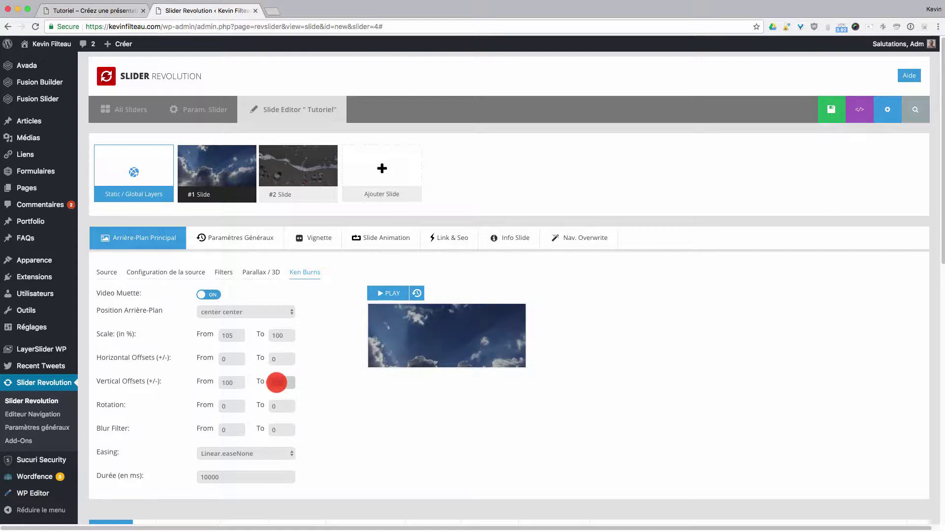
# Set the cloud background's Ken Burns scale From 100 To 105 and preview the motion.
pyautogui.click(229, 335)
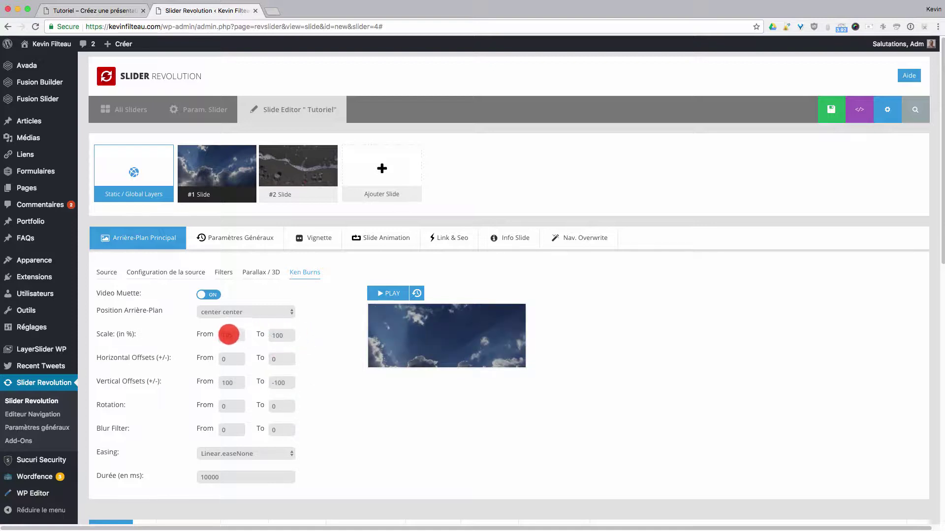
pyautogui.click(281, 337)
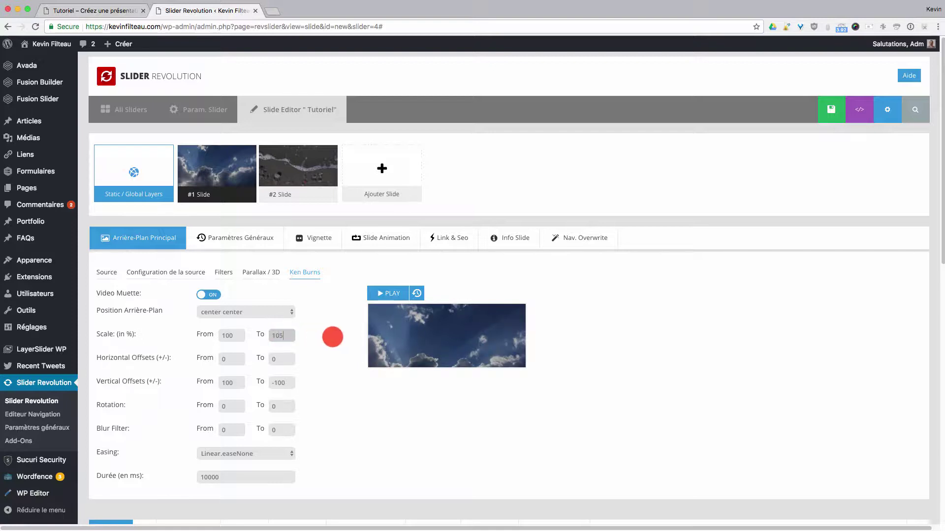
pyautogui.click(386, 293)
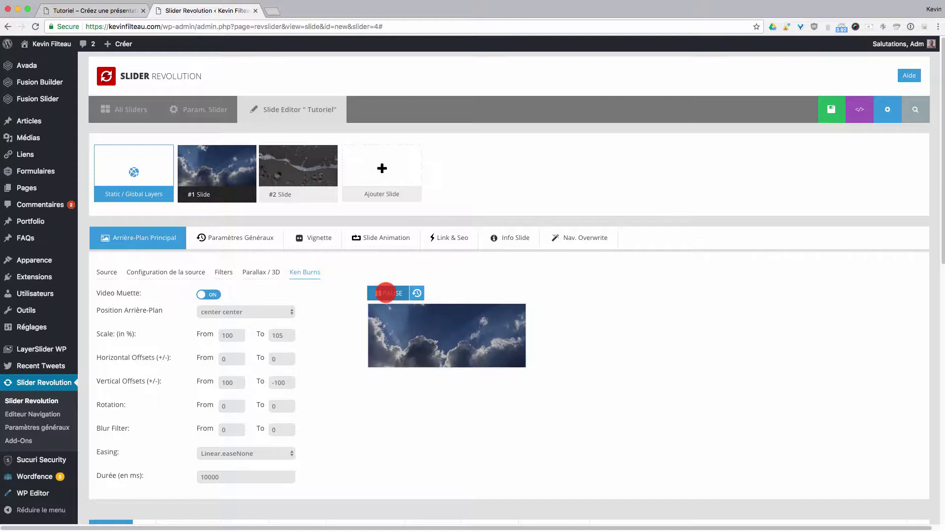
pyautogui.click(384, 294)
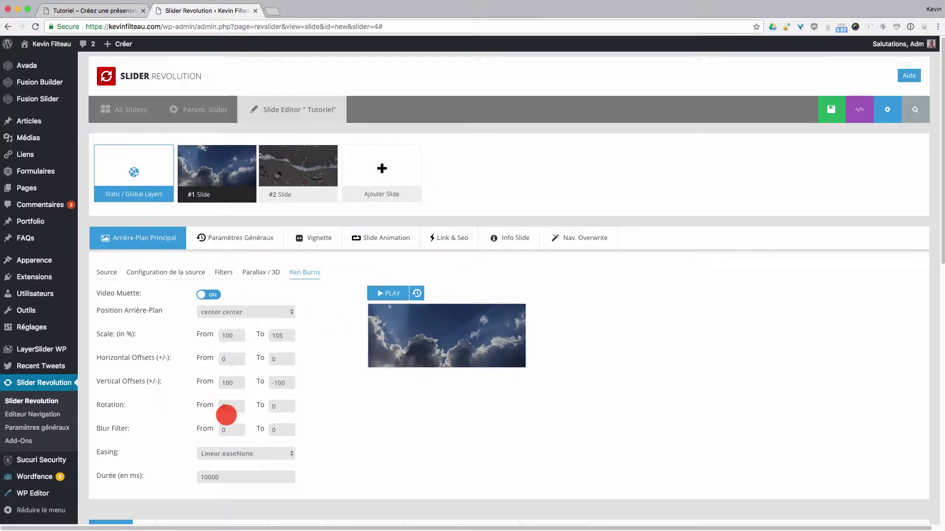
# Change the subtitle layer on the cloud slide to "Créez un effet Ken Burns avec l'image d'arrière plan" and save the slide.
pyautogui.scroll(-1, 225, 418)
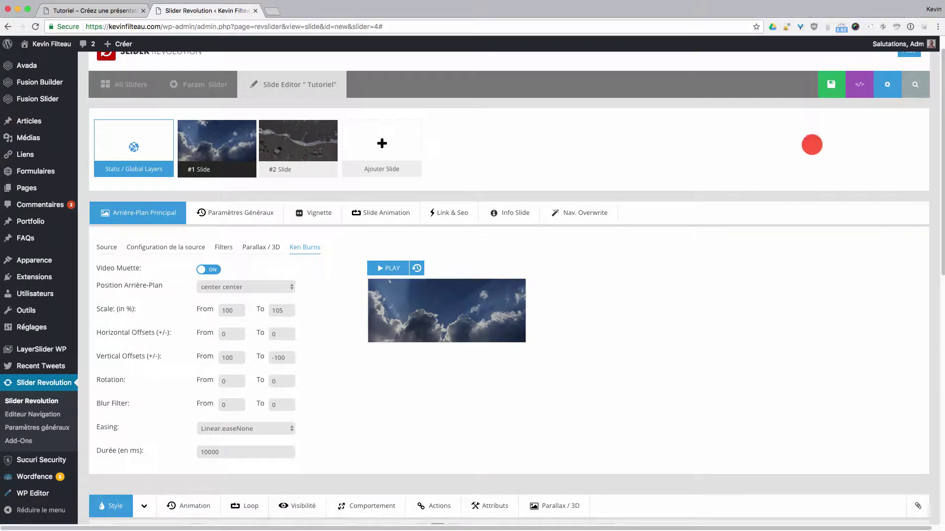
pyautogui.scroll(-7, 797, 214)
pyautogui.scroll(-1, 797, 215)
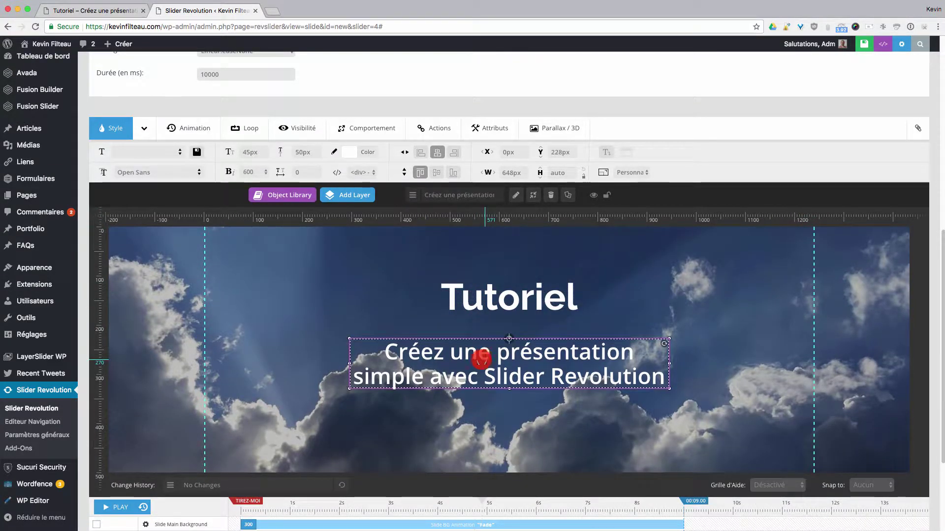
pyautogui.doubleClick(392, 356)
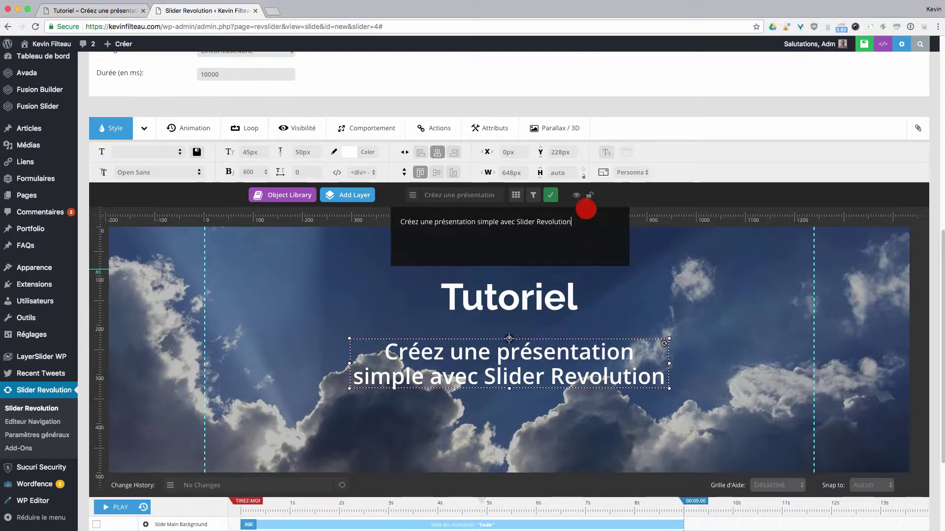
pyautogui.moveTo(575, 222); pyautogui.dragTo(399, 221)
pyautogui.write('G')
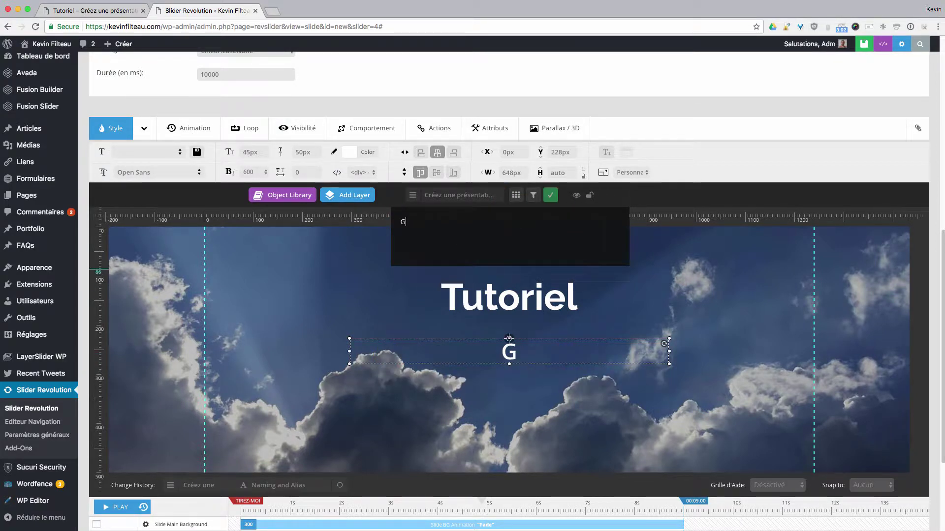
pyautogui.write('ré')
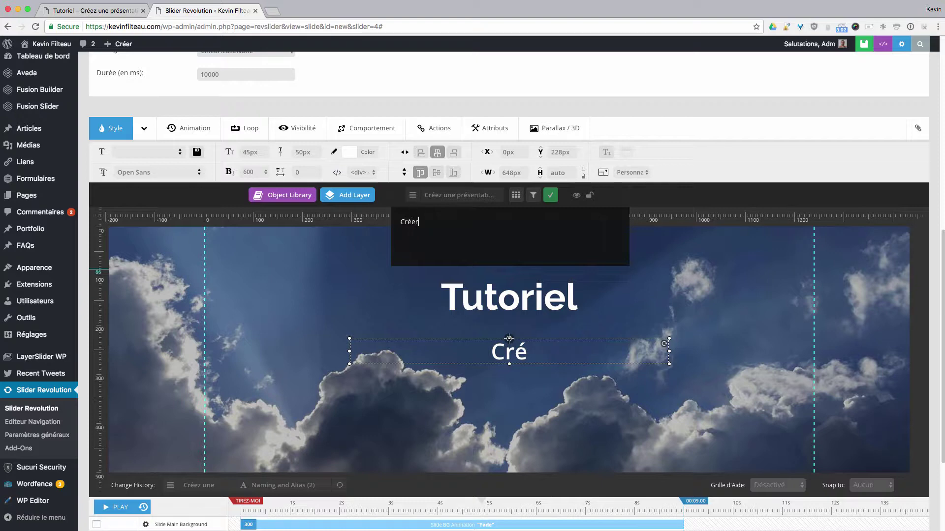
pyautogui.write('ez un effet ')
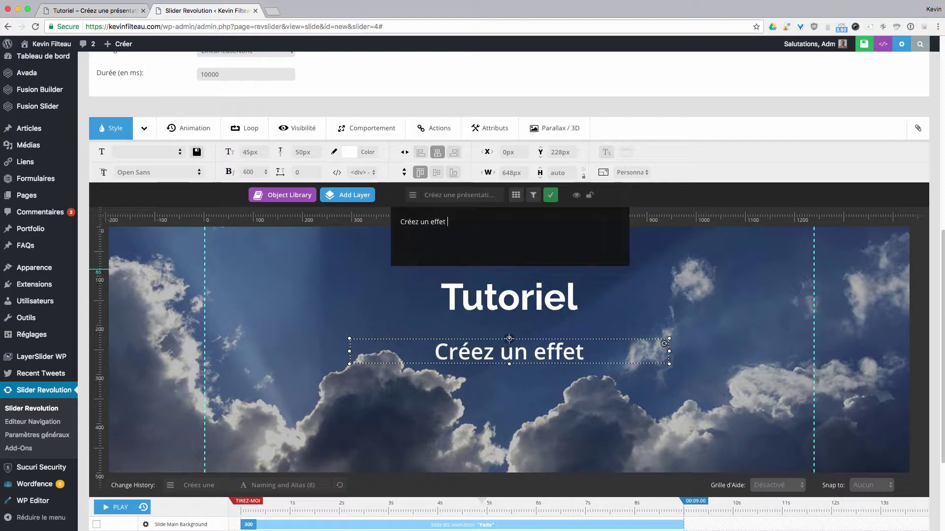
pyautogui.write('Ken Burn')
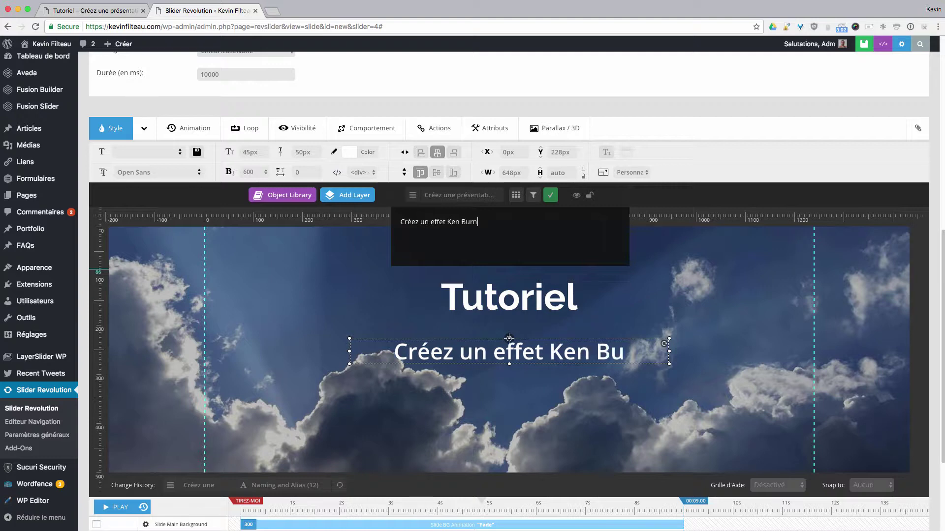
pyautogui.write('s avec ')
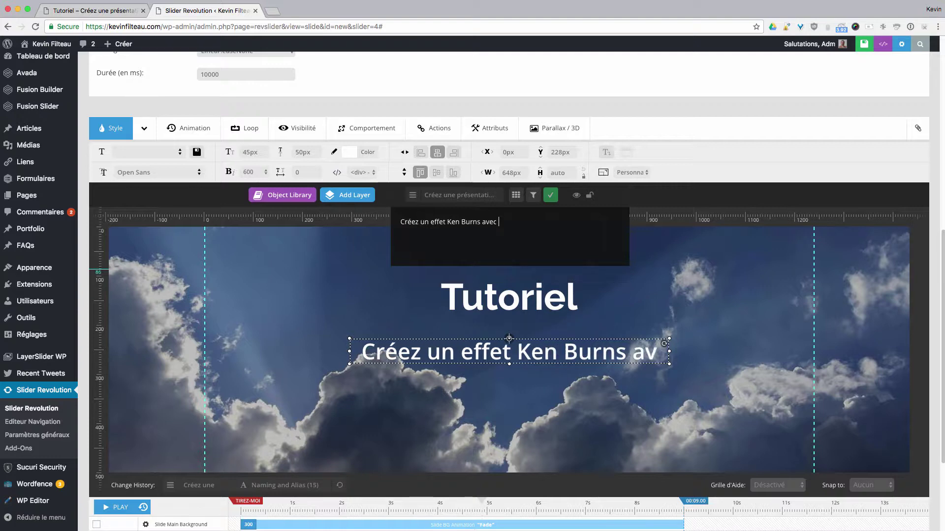
pyautogui.write("l'image d'a")
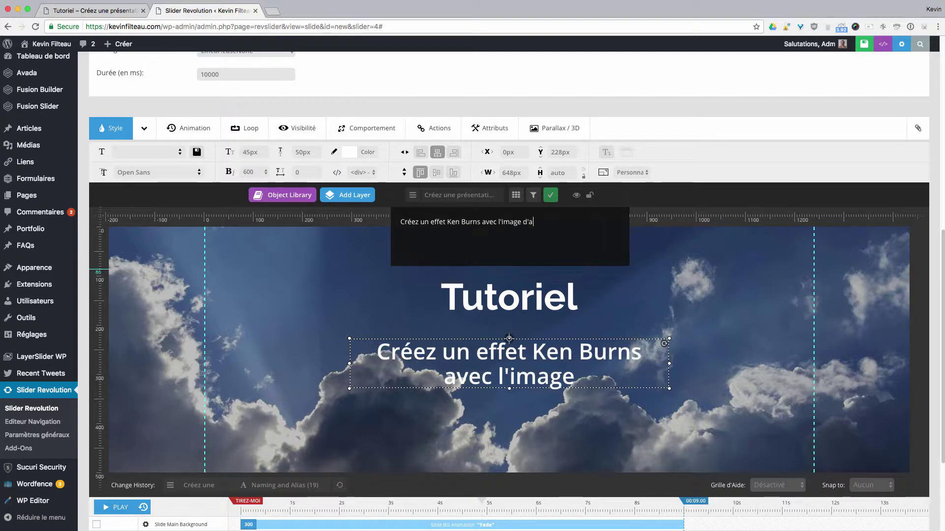
pyautogui.write('rrière plan')
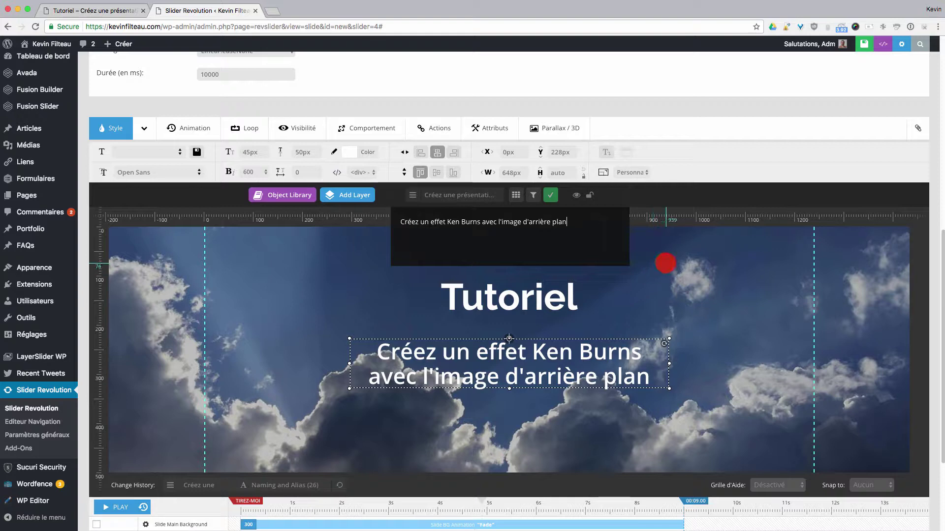
pyautogui.click(550, 196)
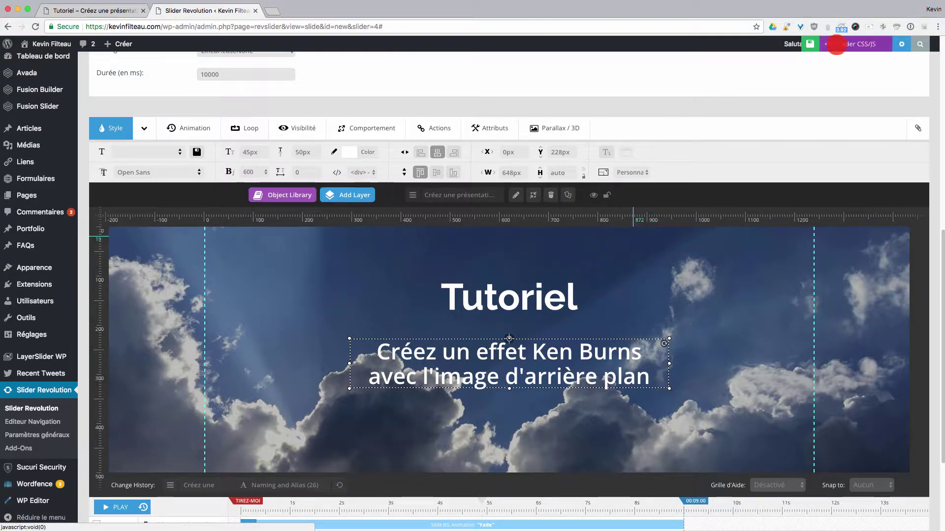
pyautogui.click(840, 44)
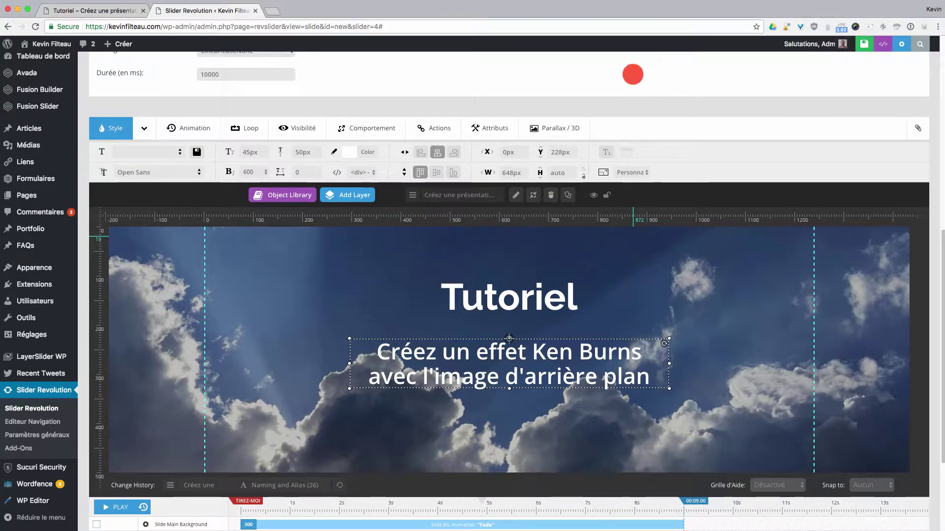
# Reload the published tutorial page to check how the presentation plays with the cloud slide added.
pyautogui.scroll(10, 589, 165)
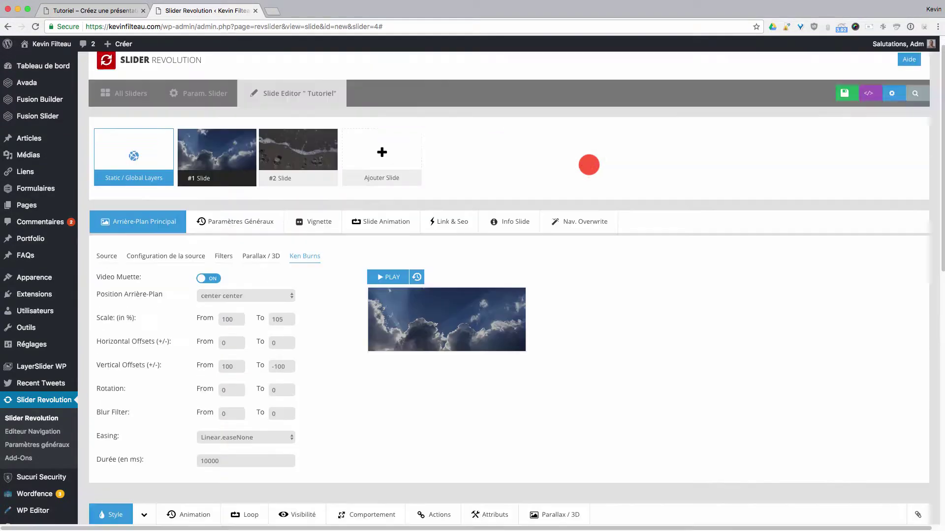
pyautogui.scroll(1, 589, 165)
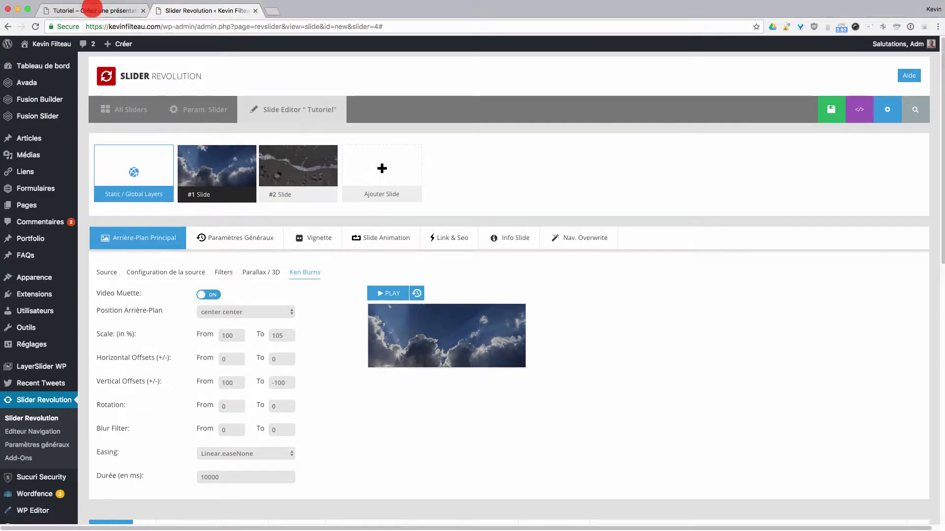
pyautogui.click(92, 9)
pyautogui.click(33, 27)
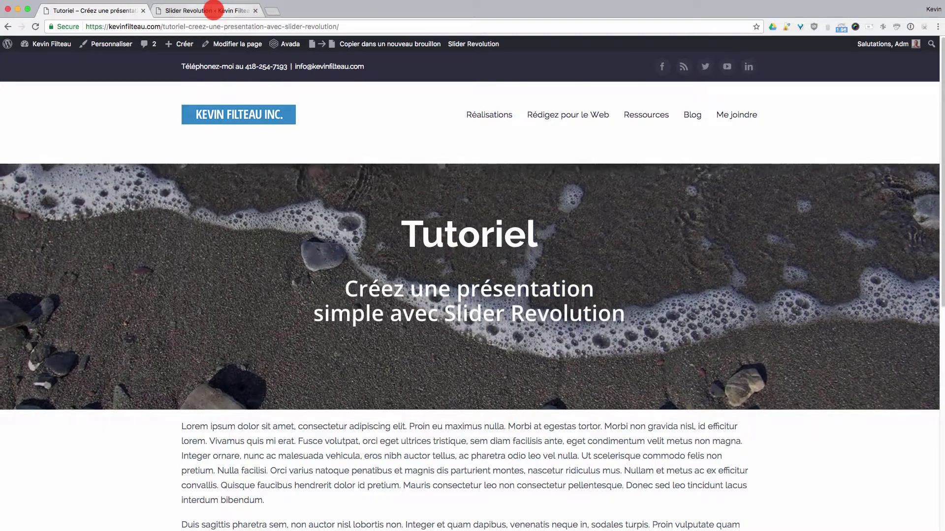
# Set the Default Slide Duration to 6000 ms in the Tutoriel slider's general settings.
pyautogui.click(213, 10)
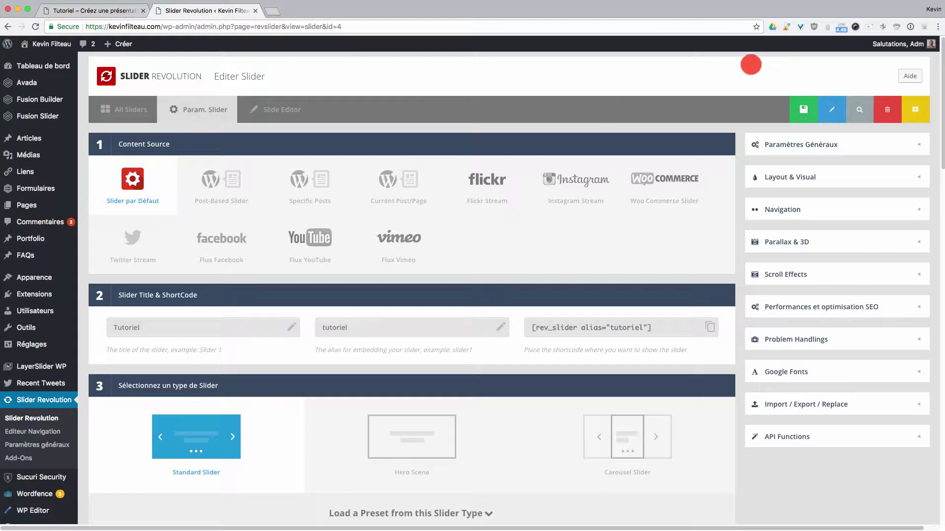
pyautogui.click(824, 148)
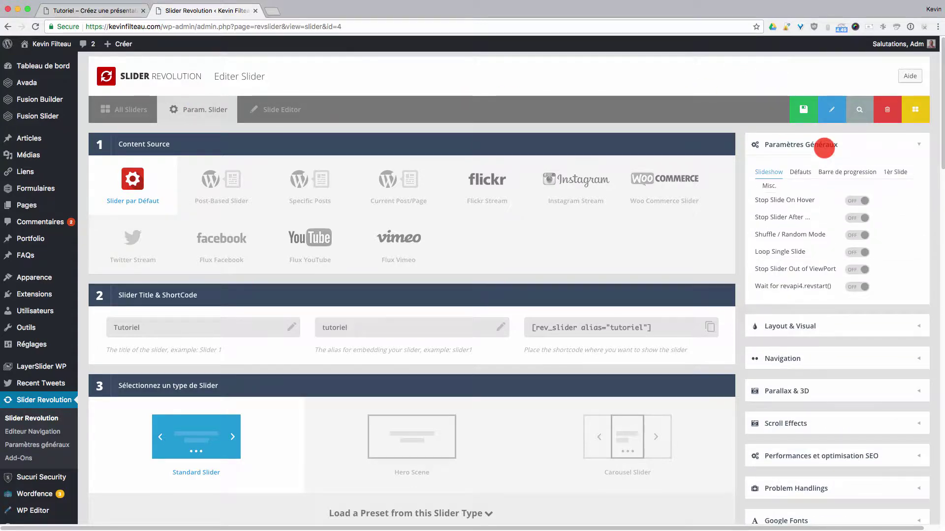
pyautogui.click(824, 145)
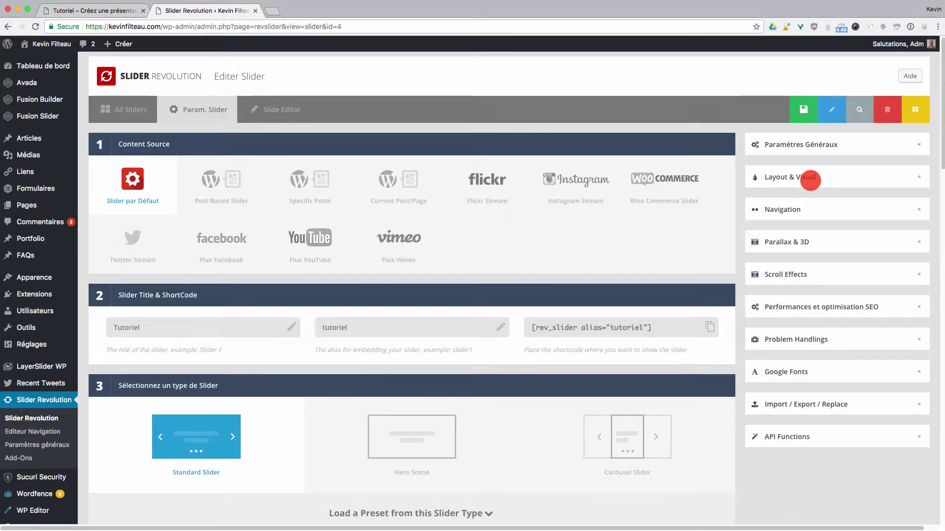
pyautogui.click(856, 142)
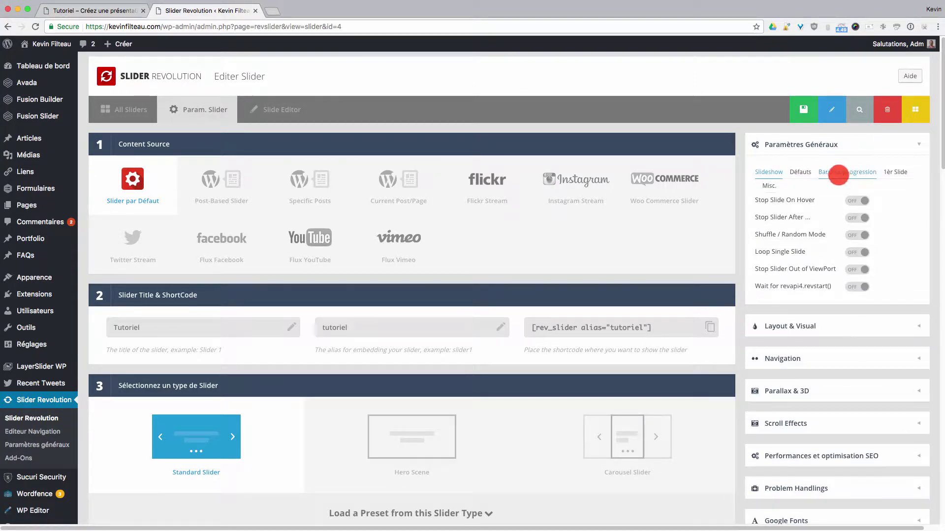
pyautogui.click(796, 174)
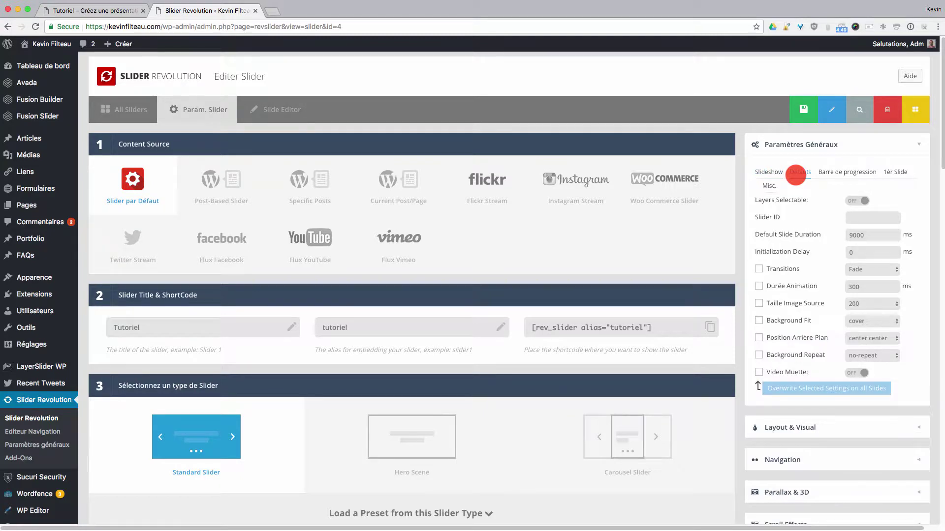
pyautogui.moveTo(760, 234)
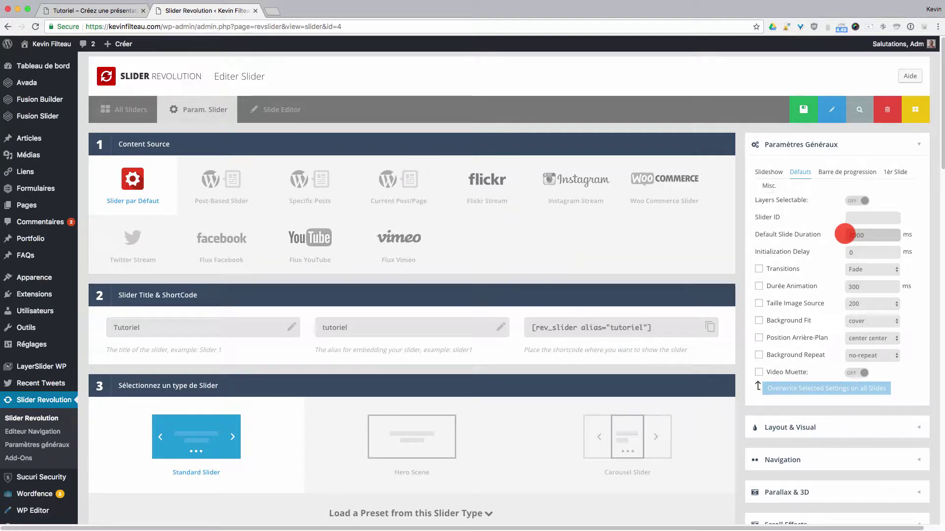
pyautogui.write('6')
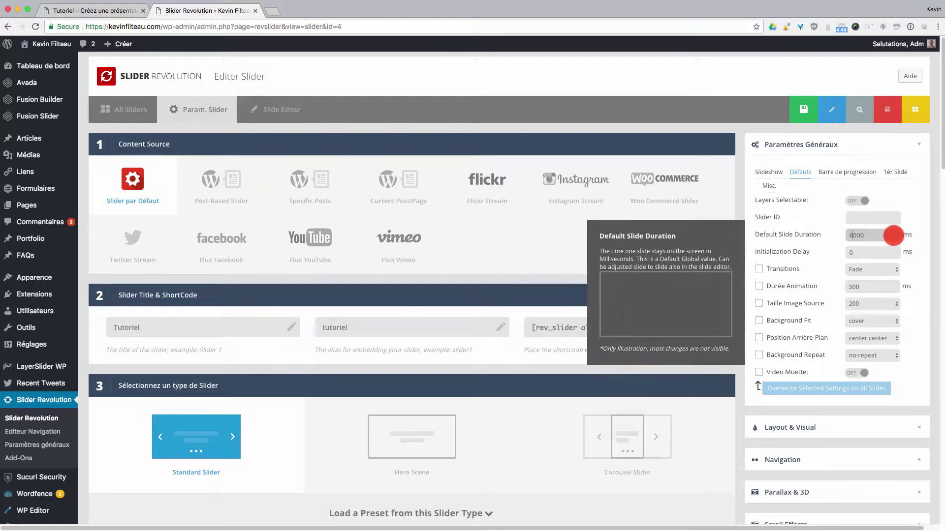
pyautogui.doubleClick(864, 236)
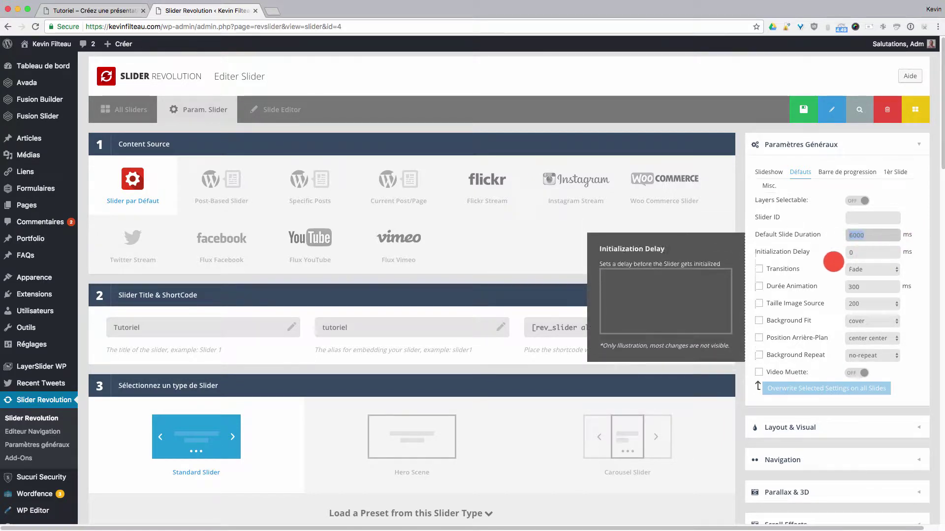
pyautogui.scroll(-1, 801, 288)
pyautogui.scroll(-2, 801, 288)
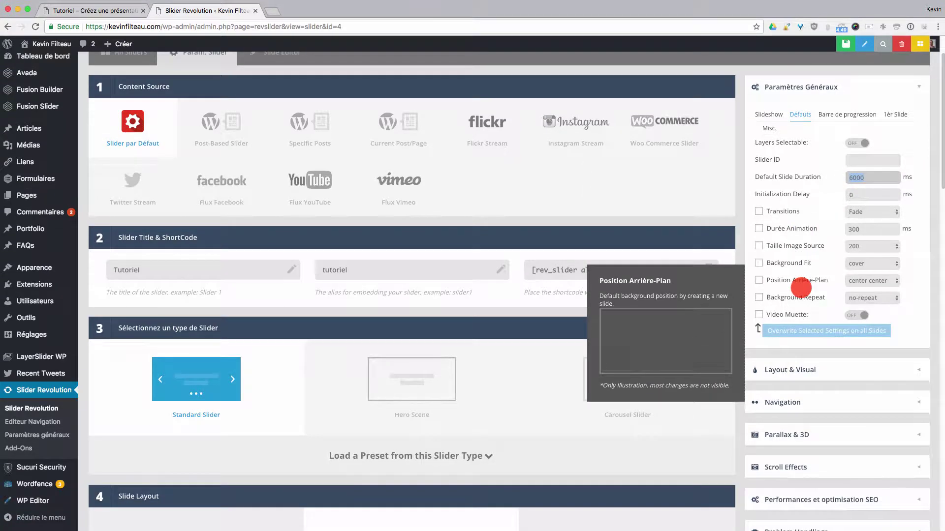
pyautogui.scroll(3, 801, 288)
pyautogui.click(769, 172)
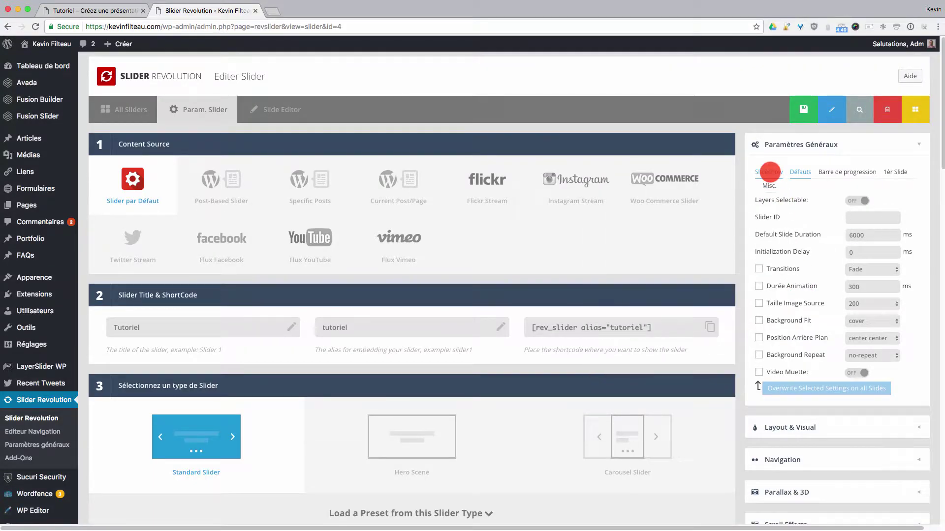
# Enable navigation arrows for the Tutoriel slider and save the slider settings.
pyautogui.click(115, 10)
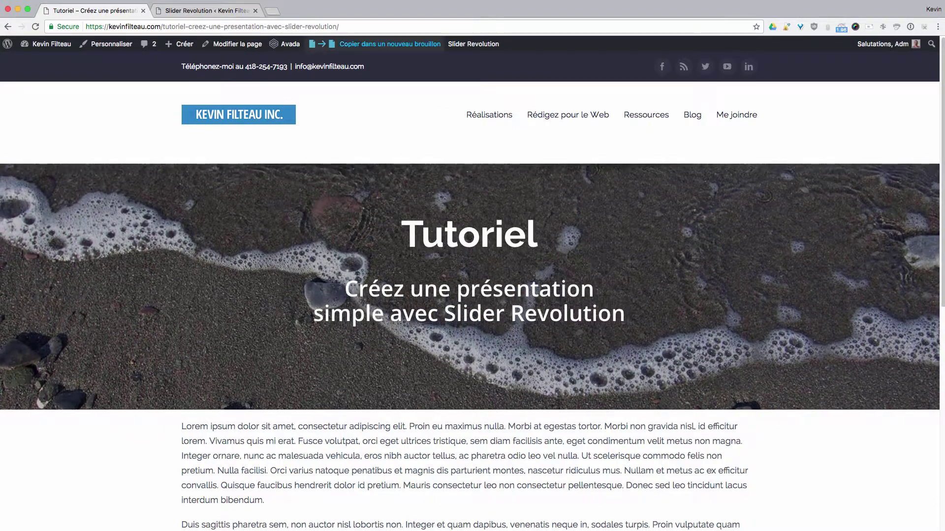
pyautogui.click(196, 11)
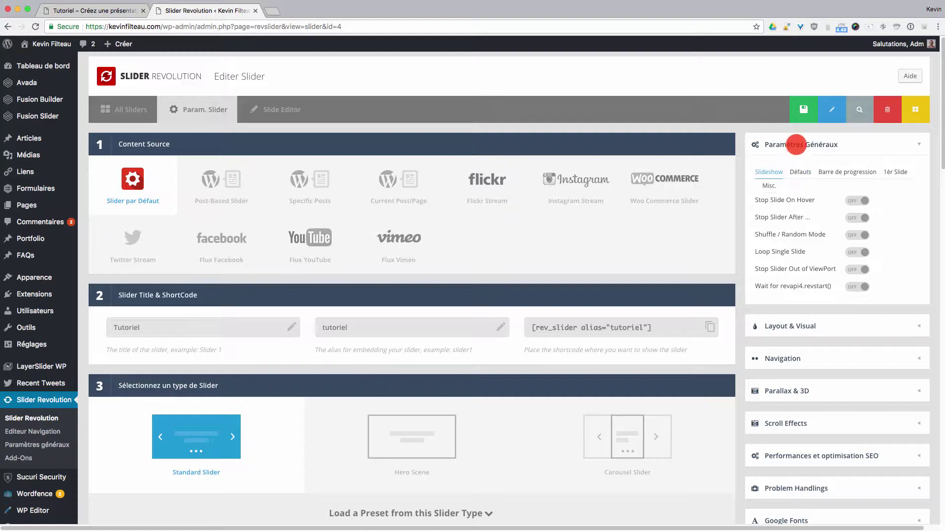
pyautogui.click(797, 144)
pyautogui.click(782, 209)
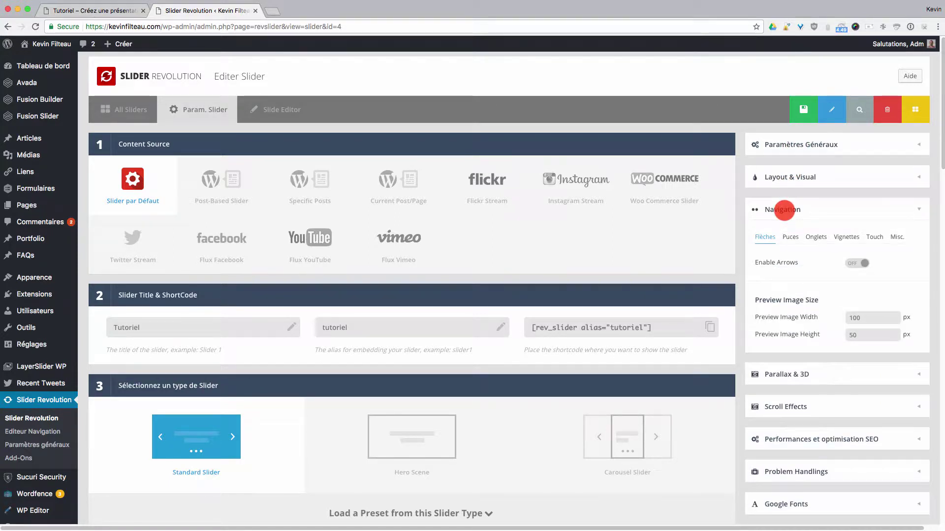
pyautogui.click(856, 263)
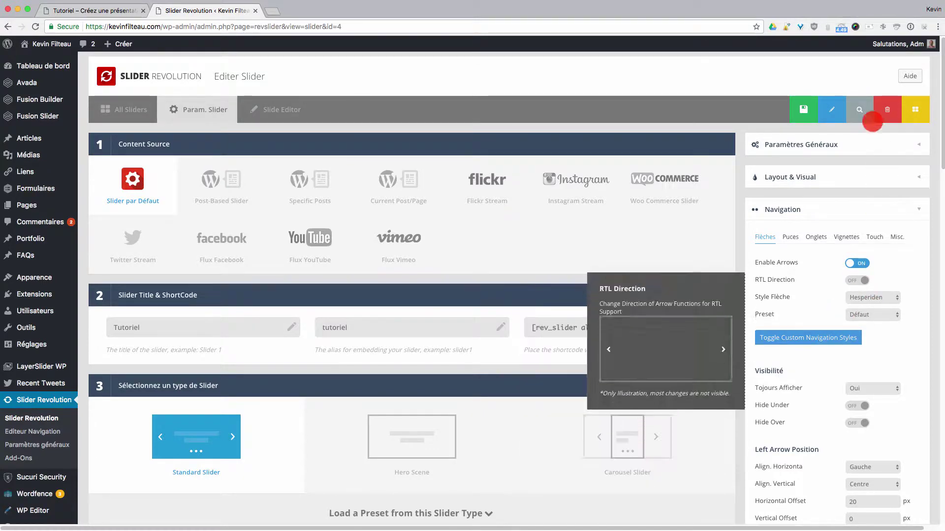
pyautogui.click(778, 110)
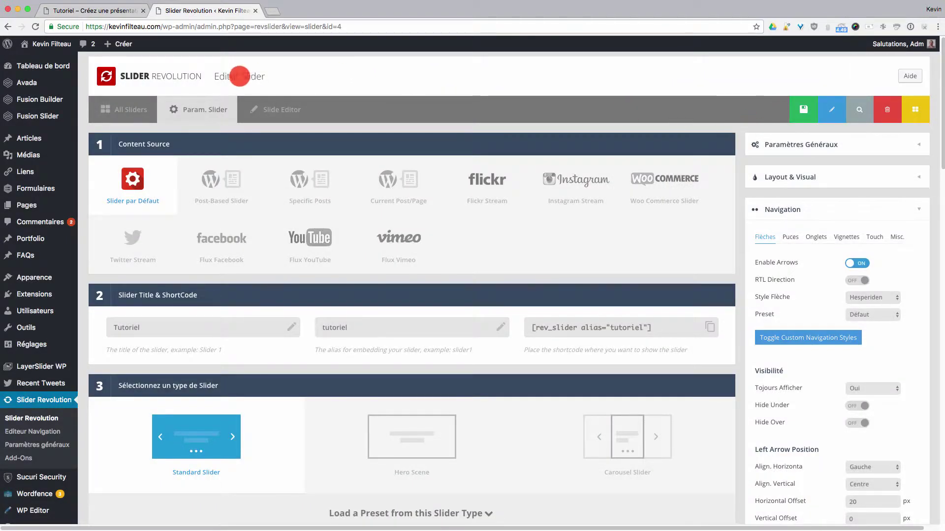
# Reload the tutorial page and switch between the two slides with the navigation arrows.
pyautogui.click(41, 9)
pyautogui.click(36, 26)
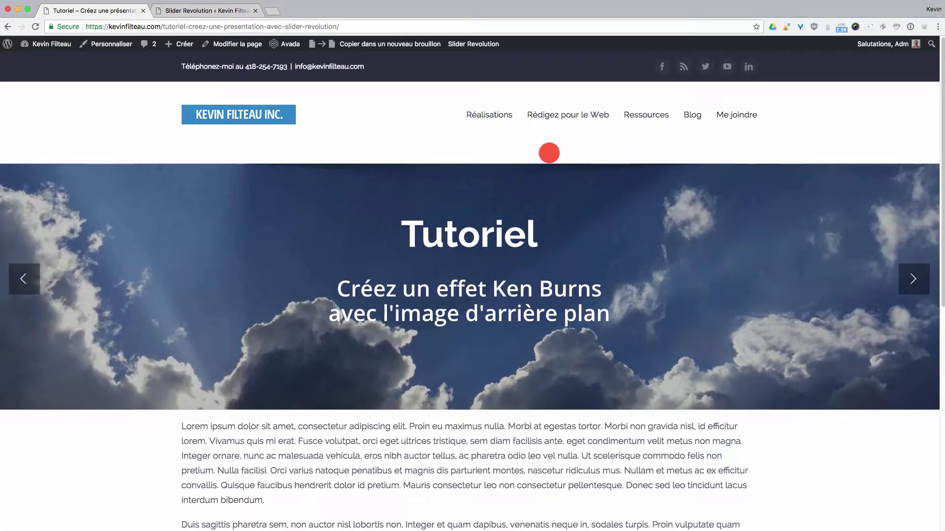
pyautogui.click(912, 279)
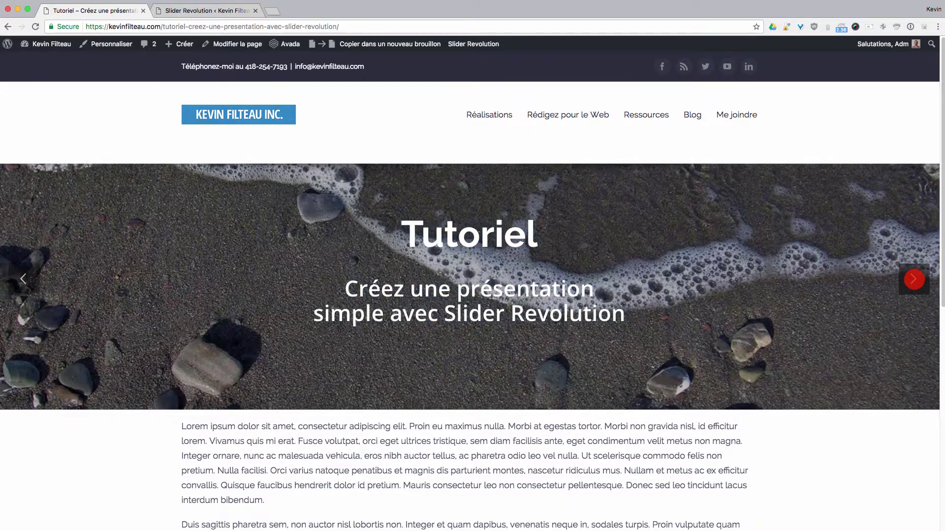
pyautogui.click(913, 280)
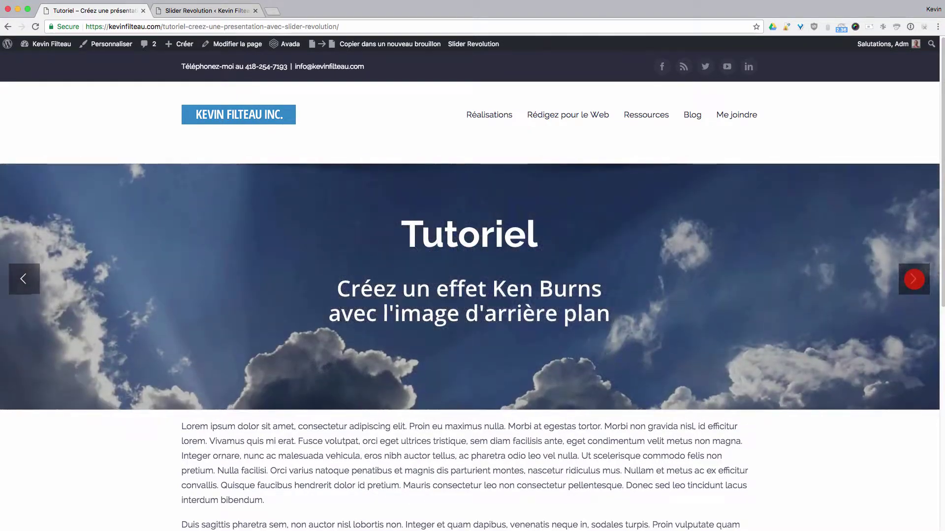
pyautogui.click(914, 280)
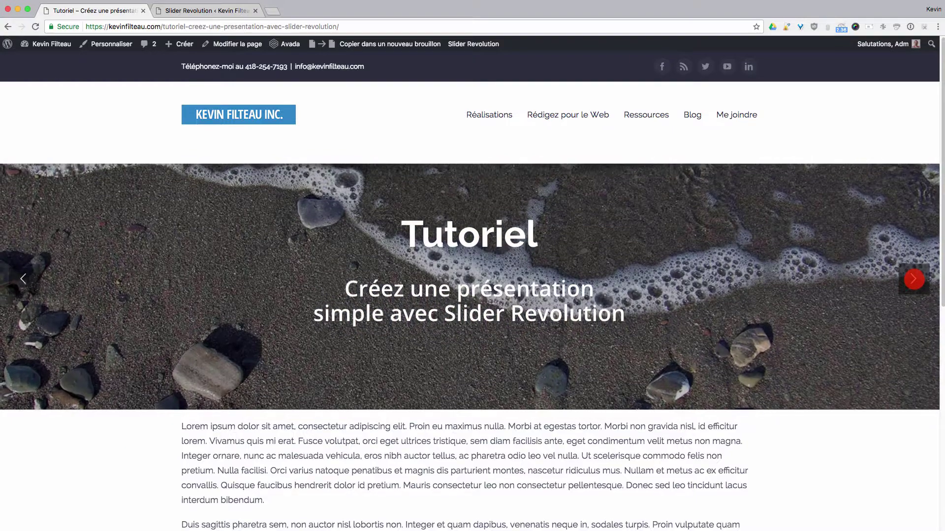